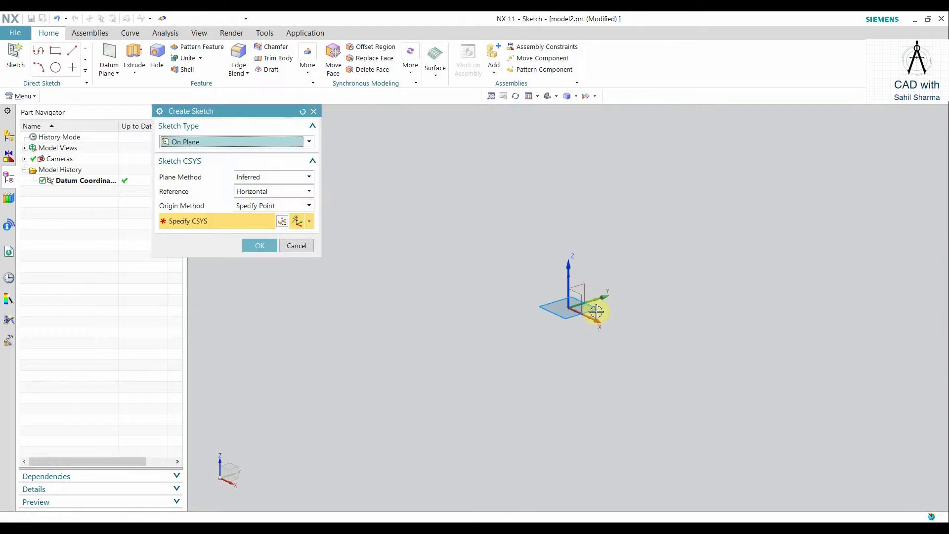
Sketch a rectangle about 90 by 78 mm centered on the origin in the XY plane and finish the sketch
left_click(270, 246)
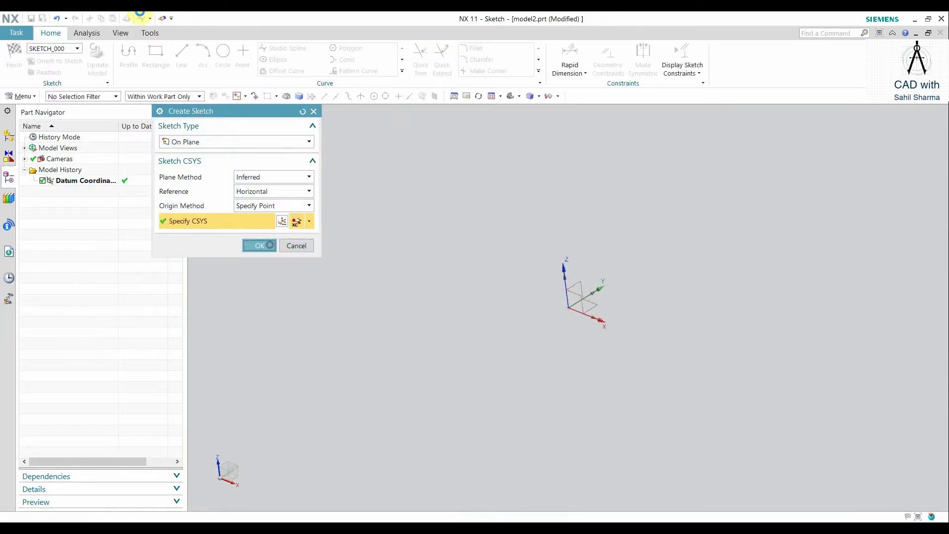
left_click(158, 59)
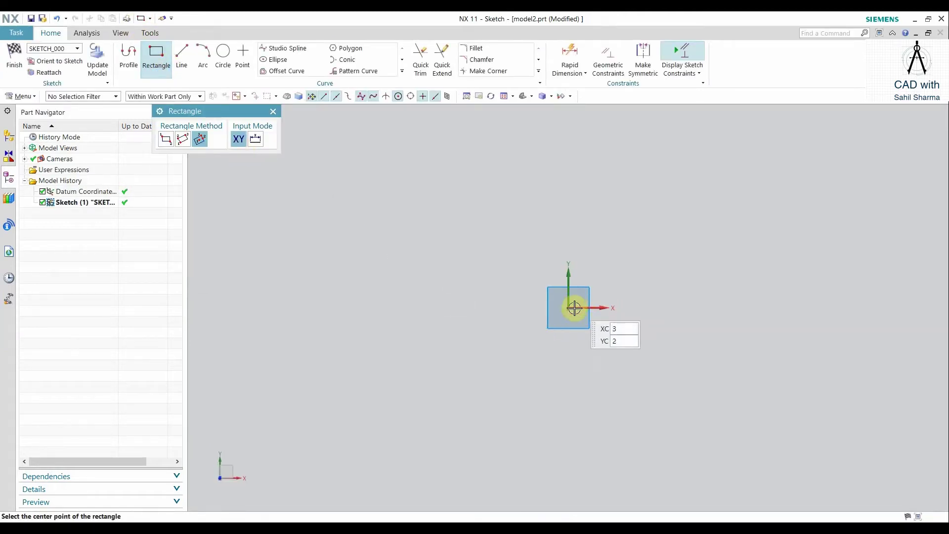
left_click(570, 307)
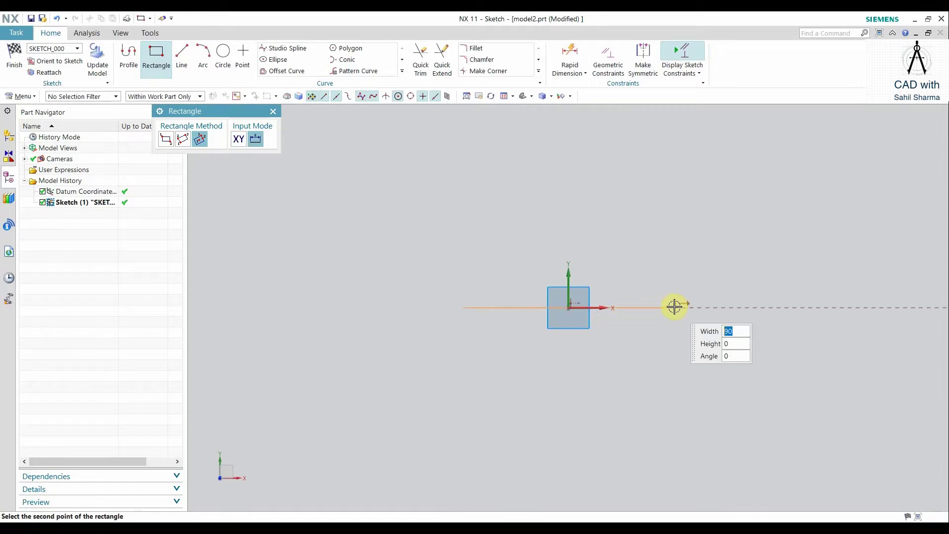
left_click(668, 216)
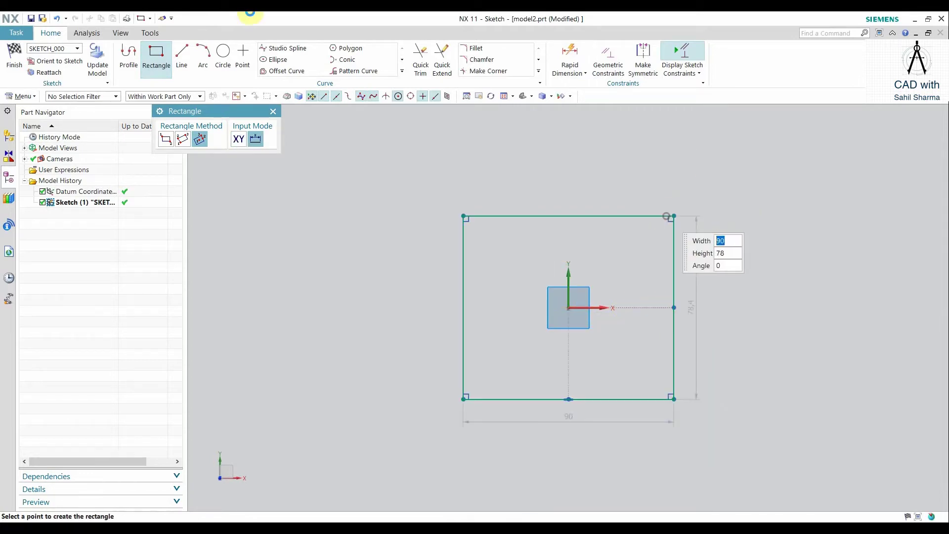
left_click(15, 57)
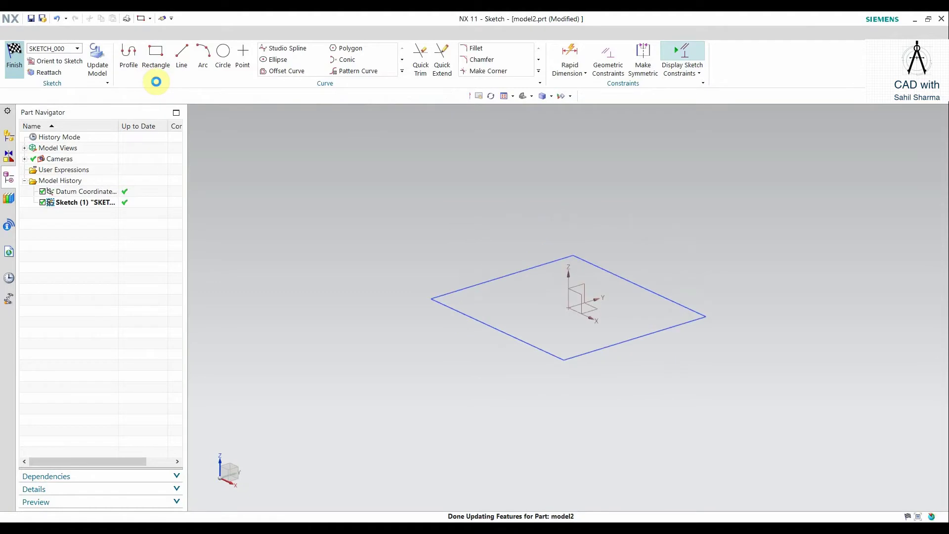
Extrude the rectangle sketch upward from 0 to 79 mm as a solid block
left_click(134, 58)
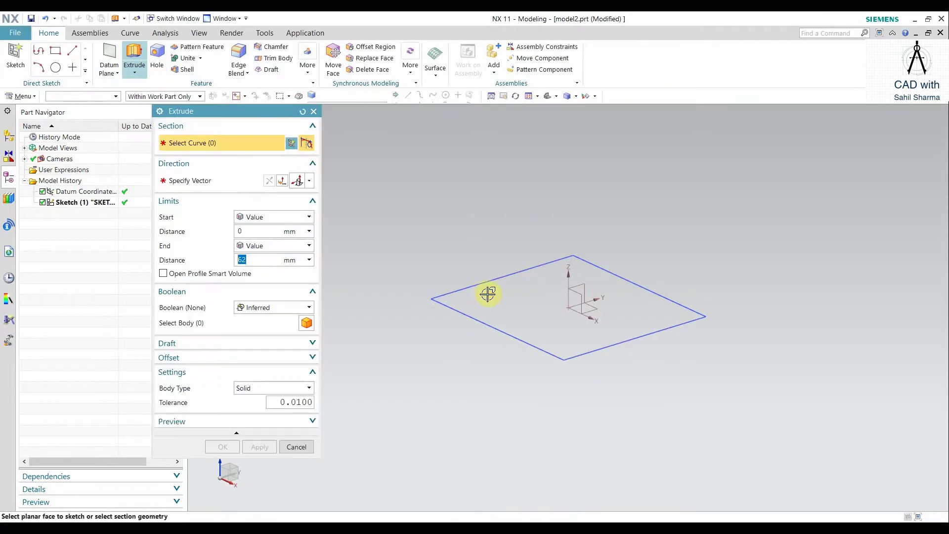
left_click(487, 294)
left_click_drag(568, 144, 565, 133)
left_click(219, 446)
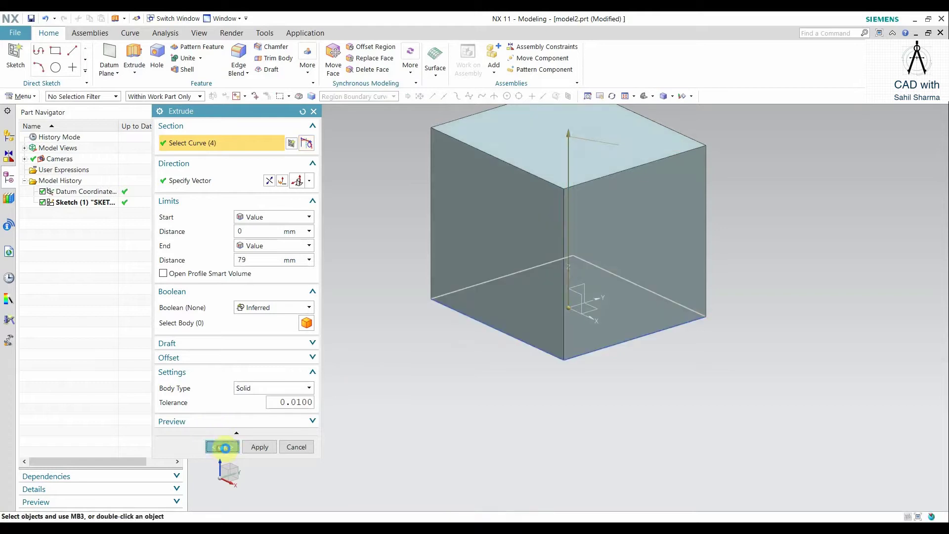
scroll(524, 294, "down", 1)
middle_click_drag(456, 250, 454, 309, "shift")
scroll(455, 310, "up", 1)
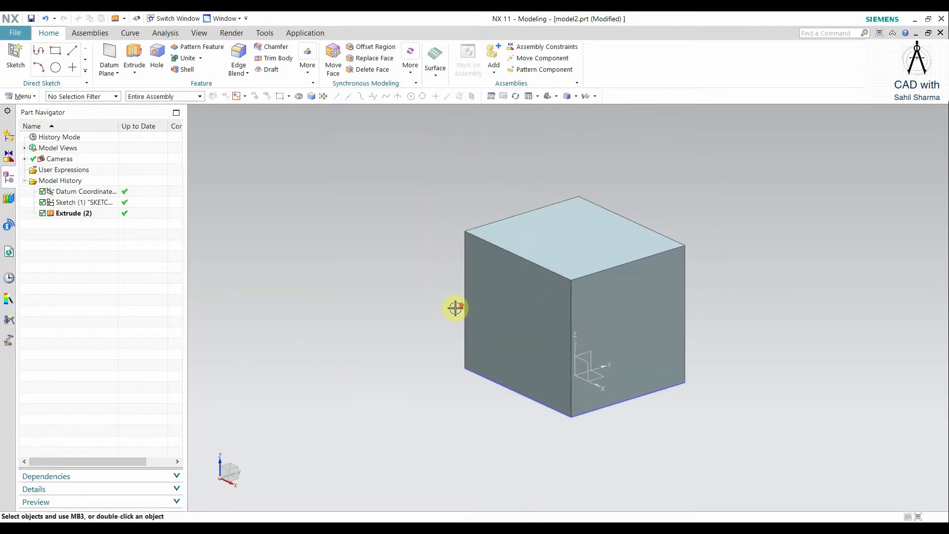
Unsew the top face from the block using the Face tool option
left_click(21, 96)
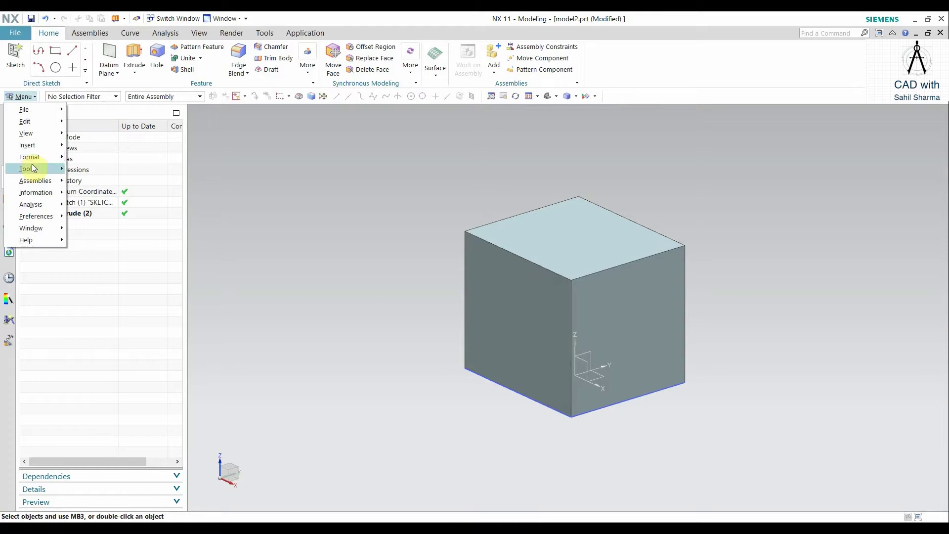
mouse_move(36, 146)
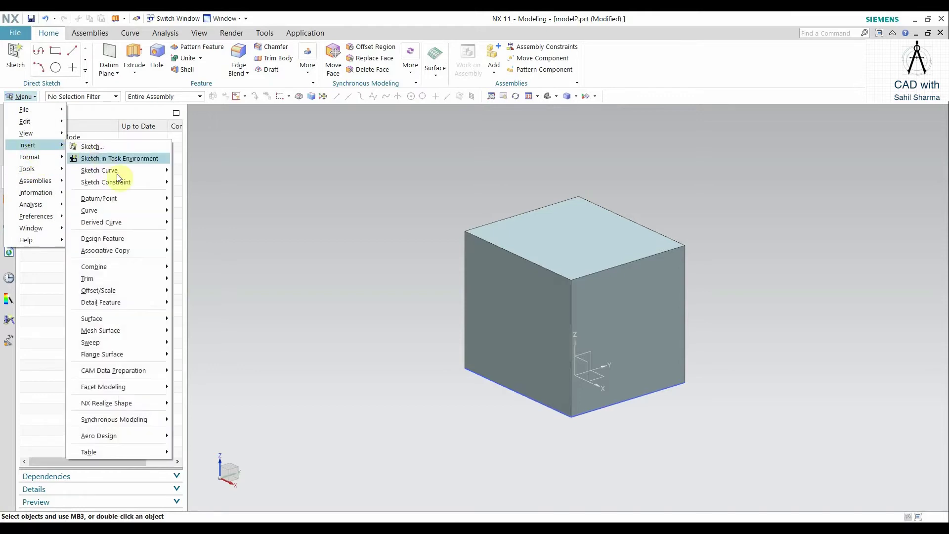
mouse_move(109, 269)
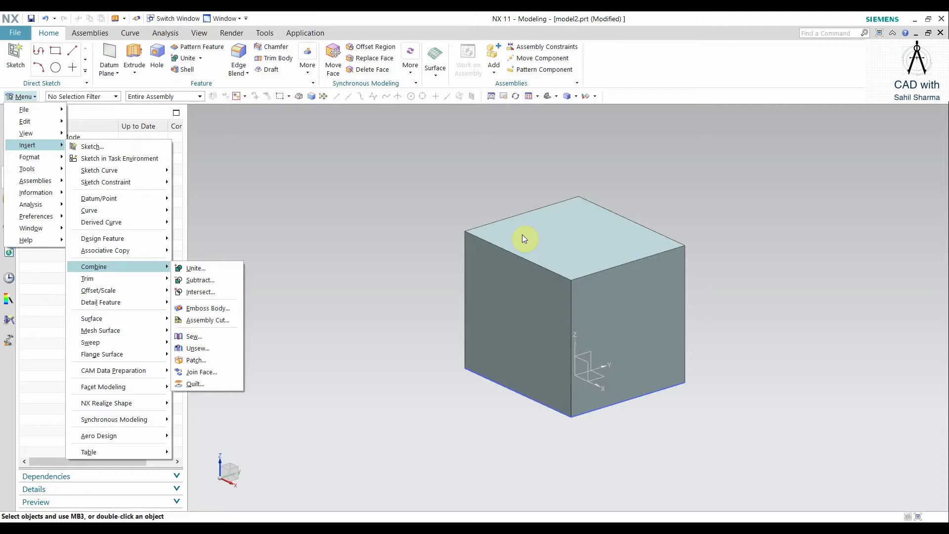
left_click(203, 347)
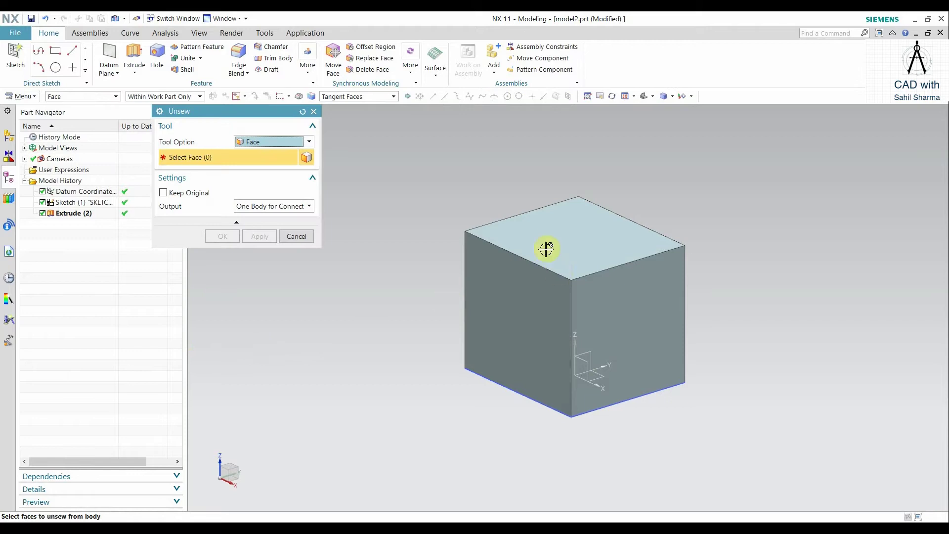
left_click(567, 242)
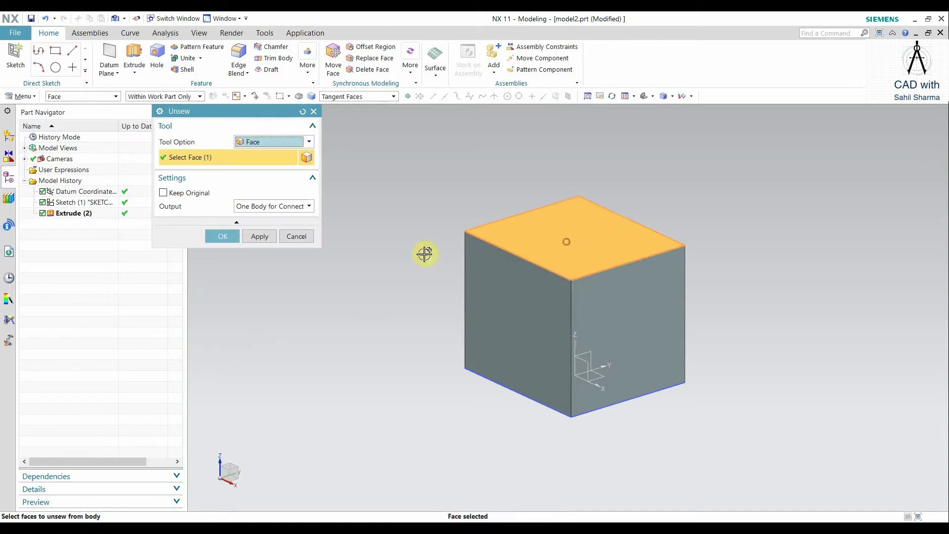
left_click(220, 238)
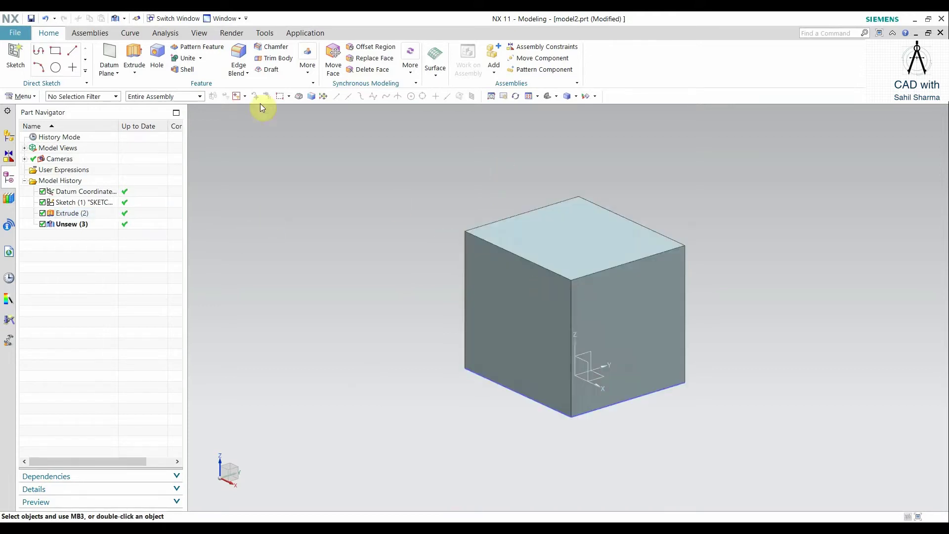
Restrict the selection filter to Sheet Body and hide the unsewn top sheet of the block
left_click(109, 96)
left_click(84, 202)
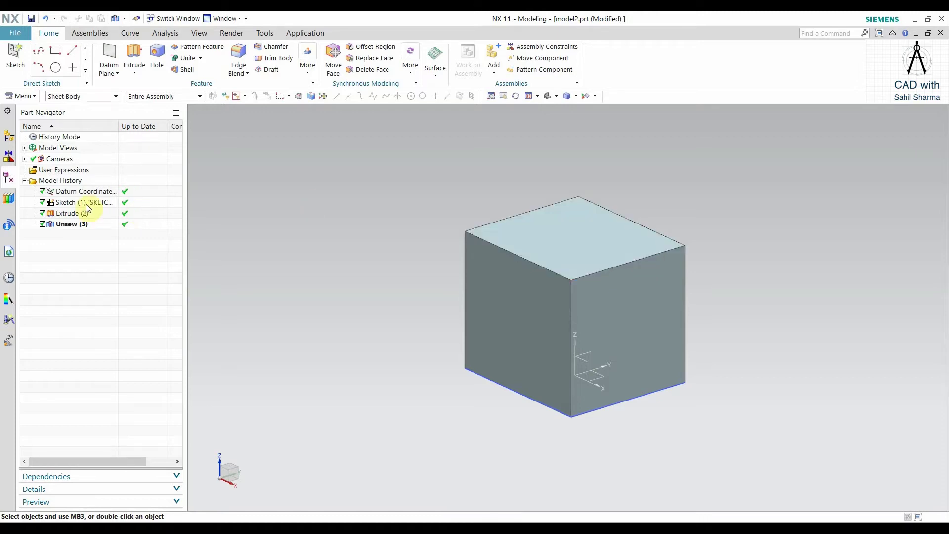
right_click(574, 239)
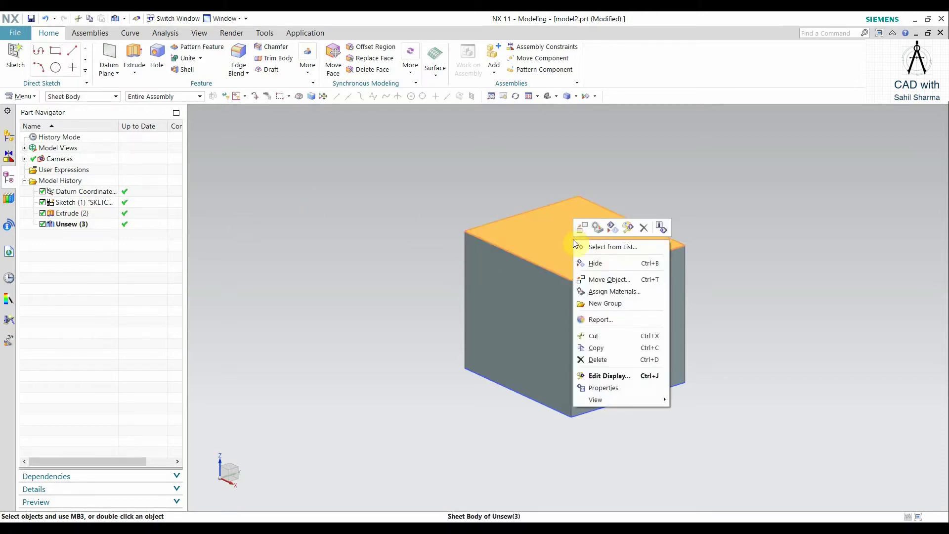
left_click(591, 267)
mouse_move(752, 212)
middle_mouse_down()
mouse_move(752, 267)
mouse_move(748, 240)
mouse_move(759, 226)
middle_mouse_up()
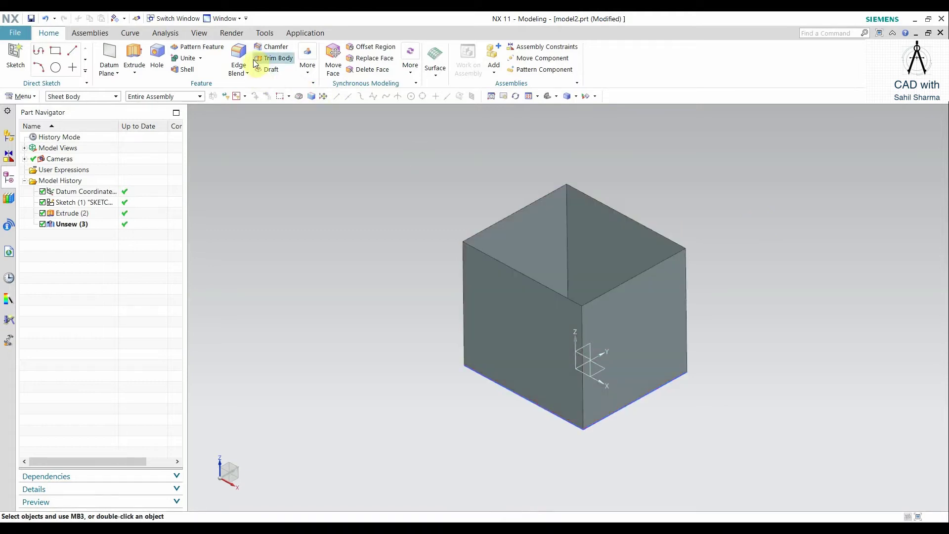
Try a 24 mm edge blend on the vertical edge at the box's negative X, negative Y corner
left_click(238, 57)
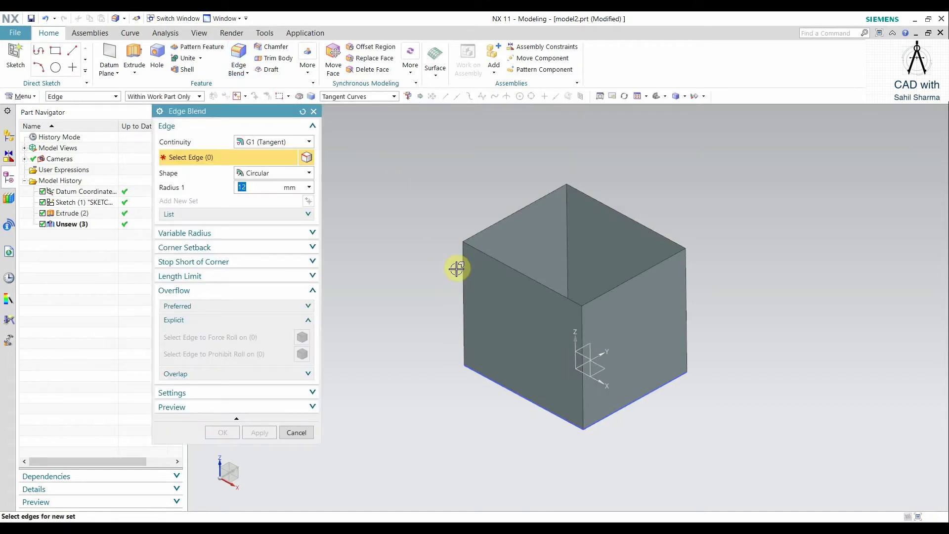
left_click(476, 305)
left_click_drag(476, 305, 499, 324)
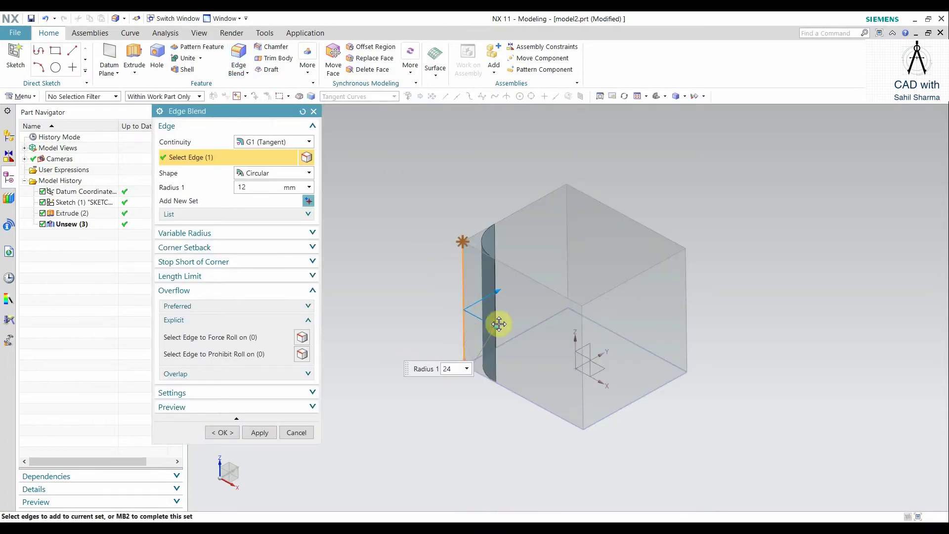
left_click(296, 407)
left_click(307, 423)
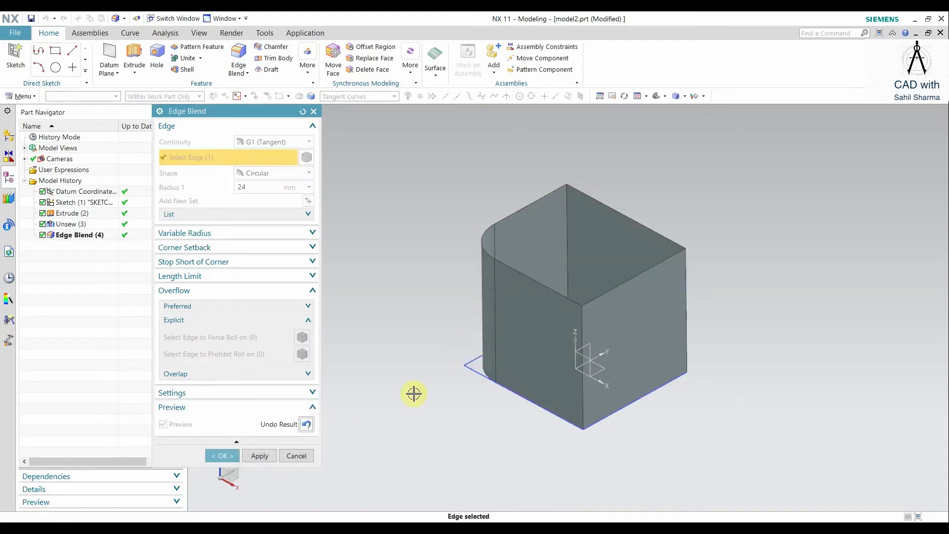
left_click(296, 456)
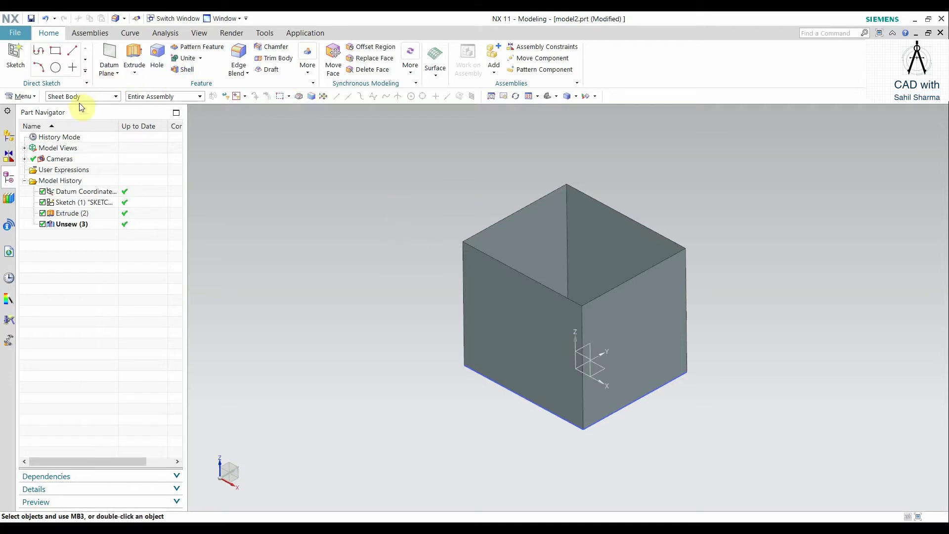
Create a new task-environment sketch on the XZ datum plane through the middle of the box
left_click(22, 97)
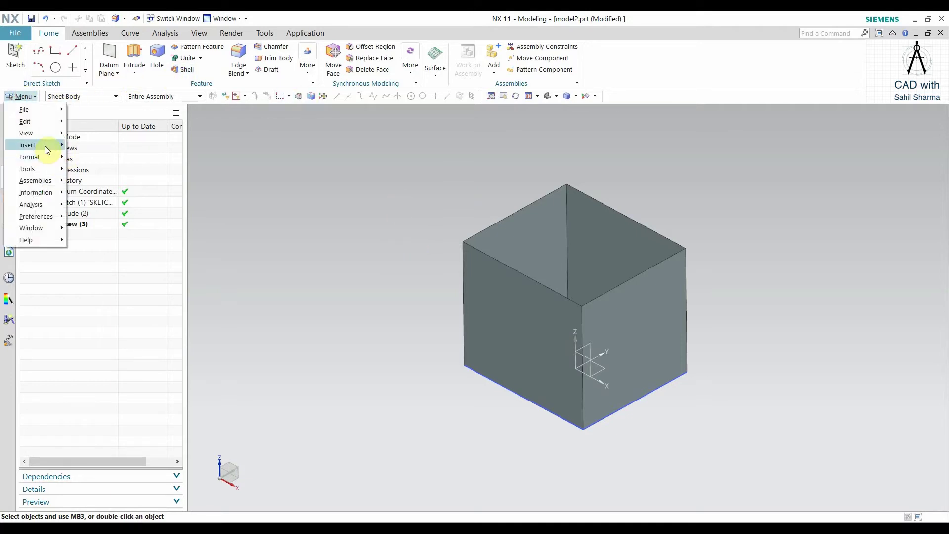
mouse_move(46, 145)
left_click(86, 157)
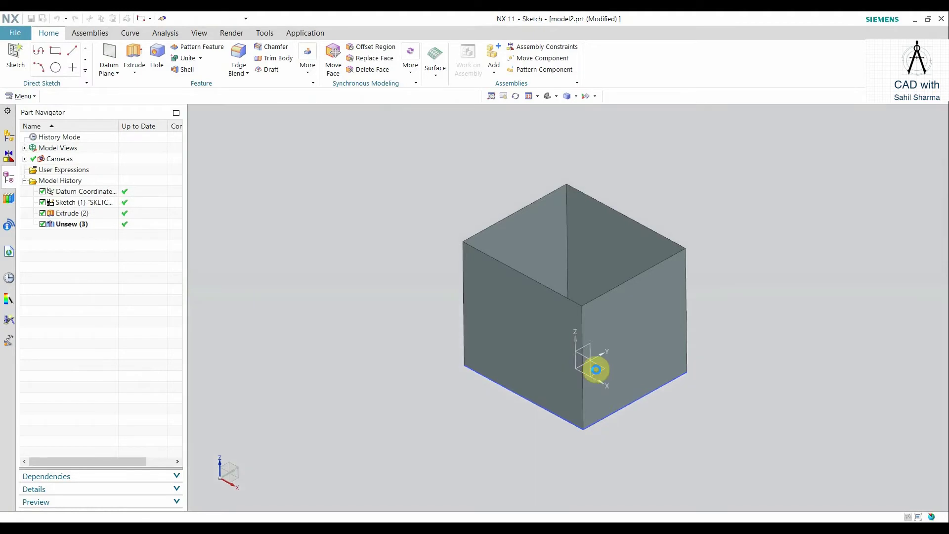
middle_click_drag(674, 348, 618, 328)
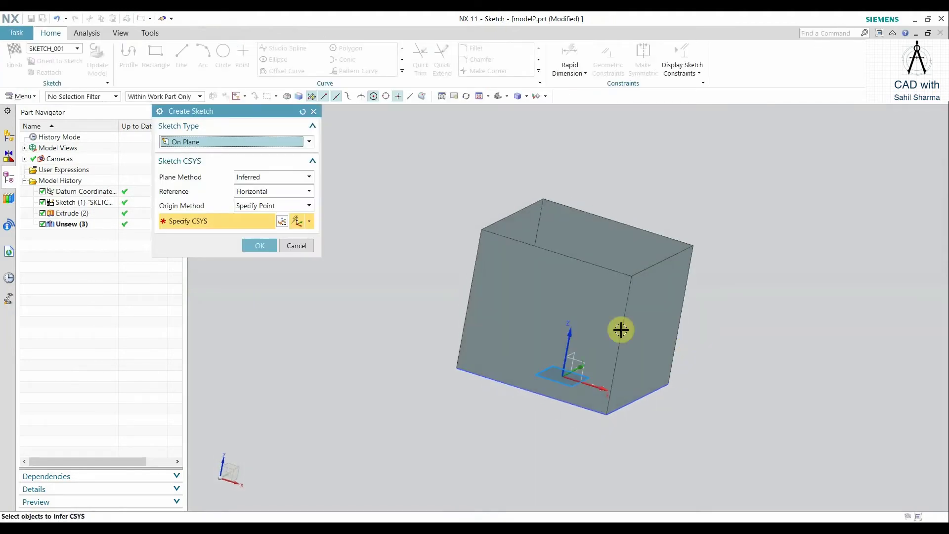
left_click(567, 357)
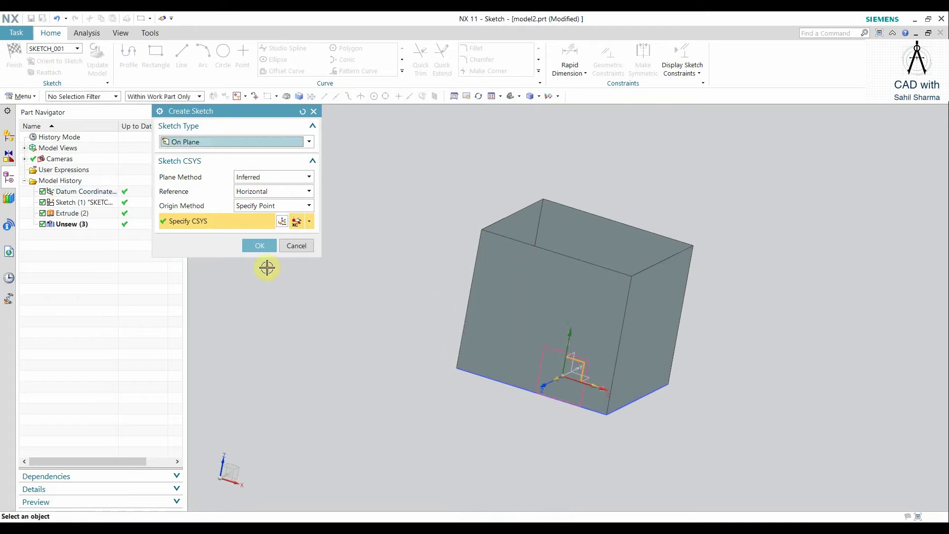
left_click(265, 251)
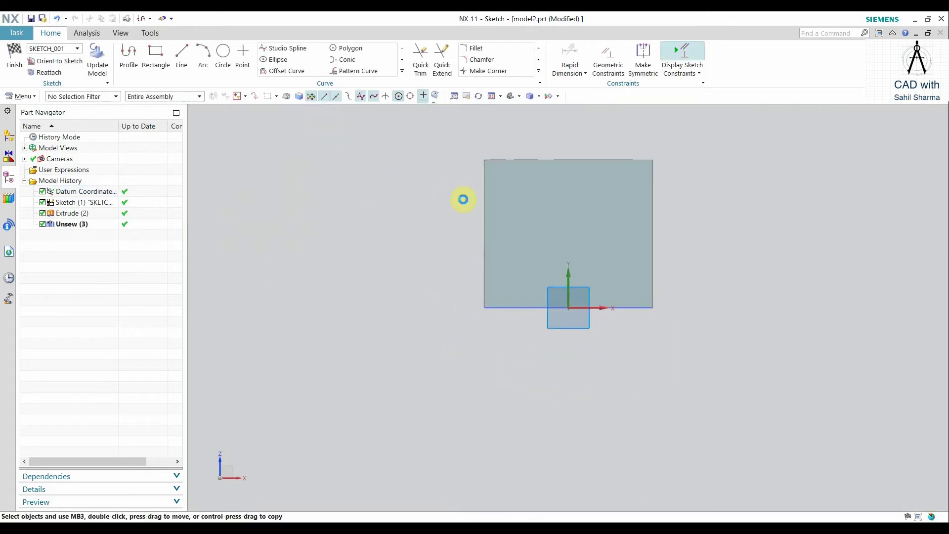
Draw a degree 3 studio spline through nine points, arching in waves between the box's two upper corners, and finish the sketch
scroll(692, 223, "up", 1)
mouse_move(693, 223)
middle_mouse_down("shift")
mouse_move(667, 305)
mouse_move(635, 320)
middle_mouse_up("shift")
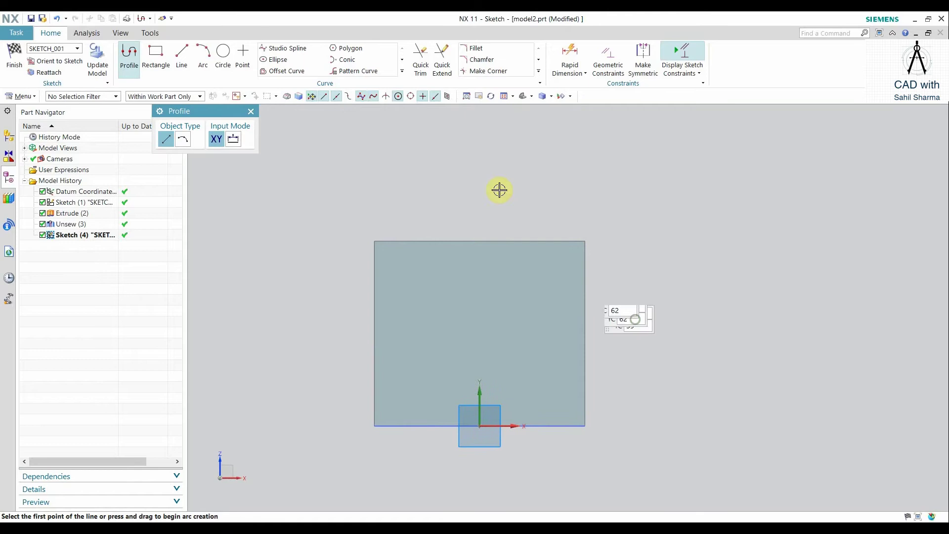
left_click(292, 47)
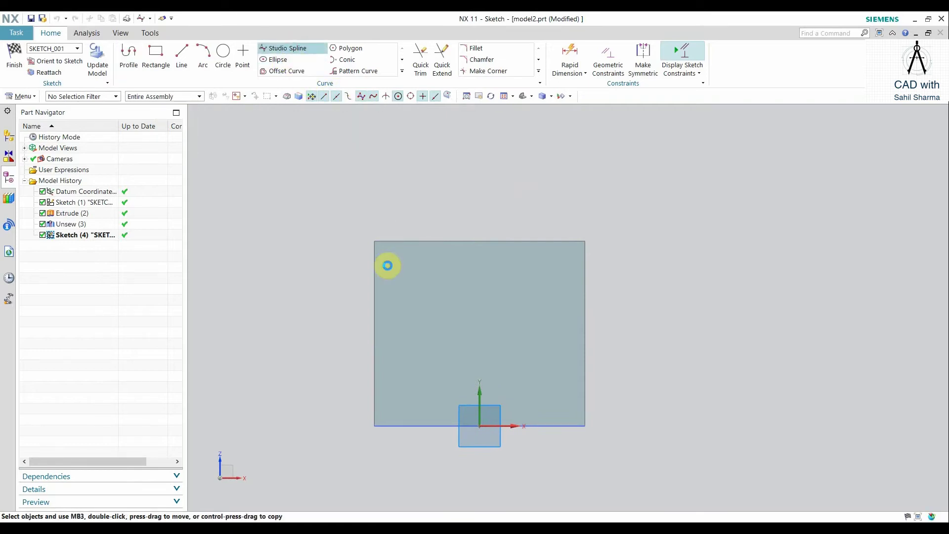
left_click(373, 241)
left_click(396, 202)
left_click(441, 195)
left_click(462, 204)
left_click(490, 209)
left_click(523, 190)
left_click(543, 200)
left_click(570, 220)
left_click(587, 241)
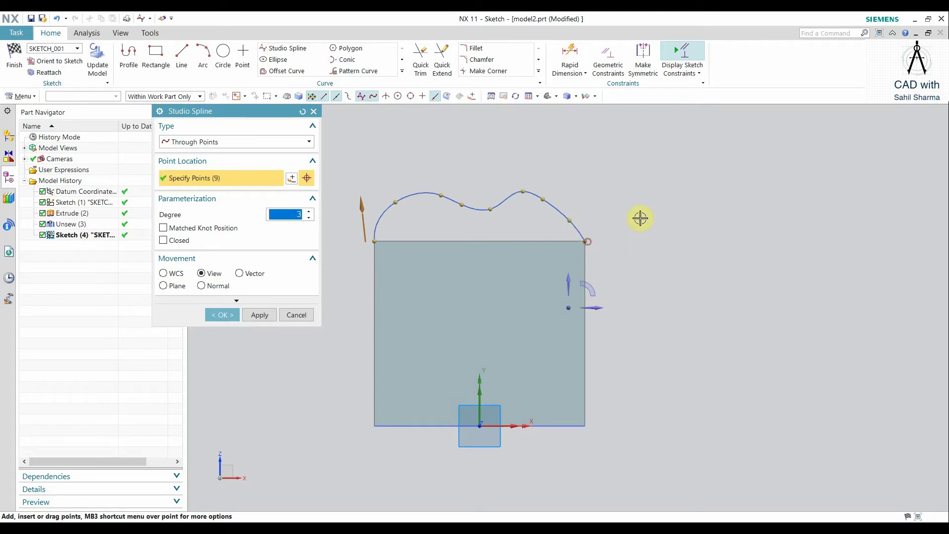
left_click(229, 315)
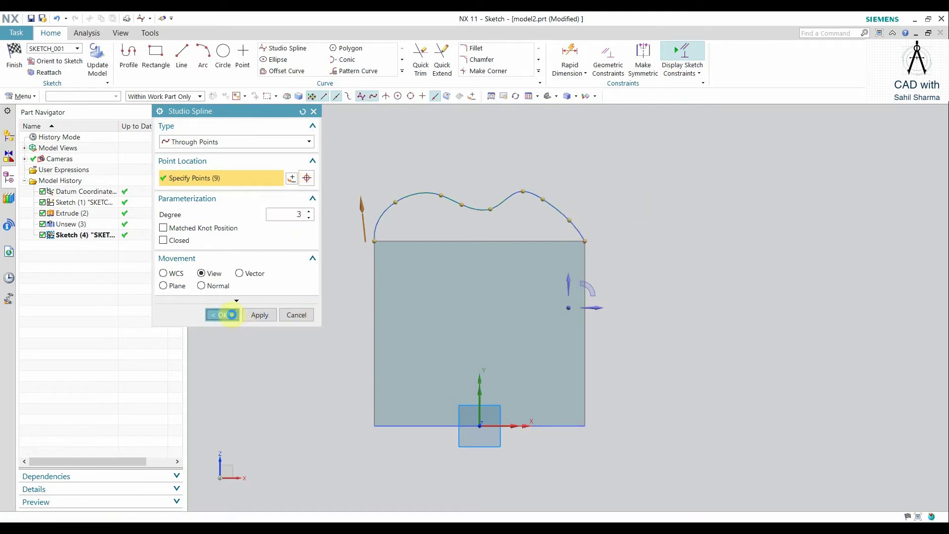
left_click(14, 59)
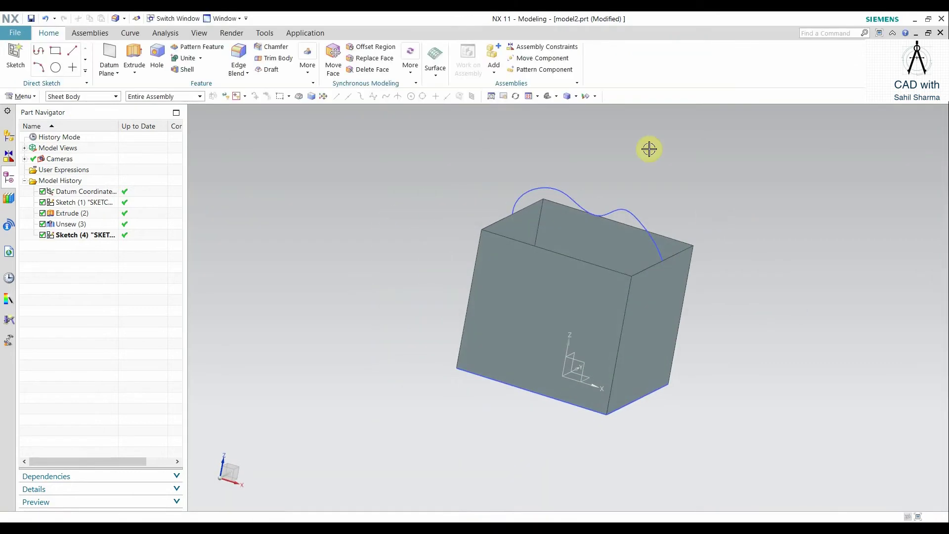
Create a Through Curves surface from three sections: the box's negative Y top edge, the wavy spline, and the positive Y top edge
left_click(433, 71)
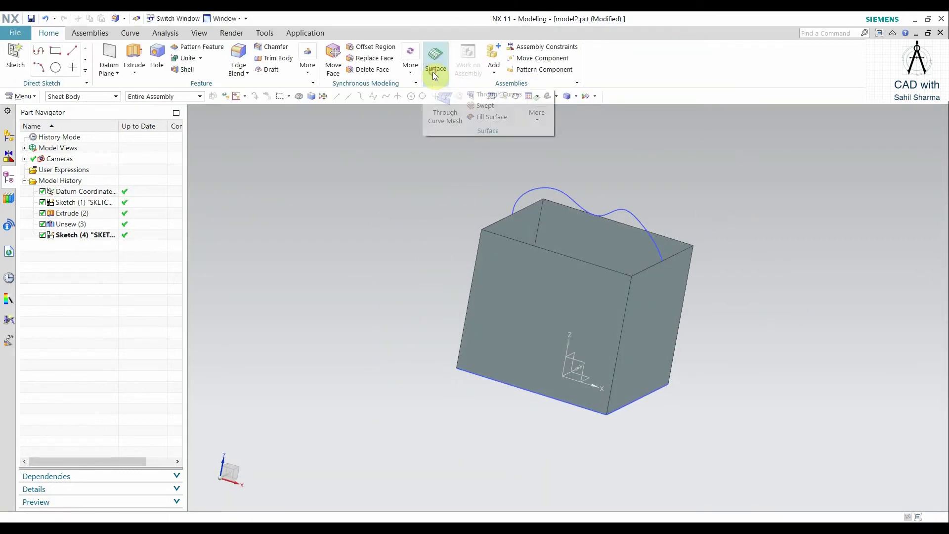
left_click(434, 79)
left_click(439, 76)
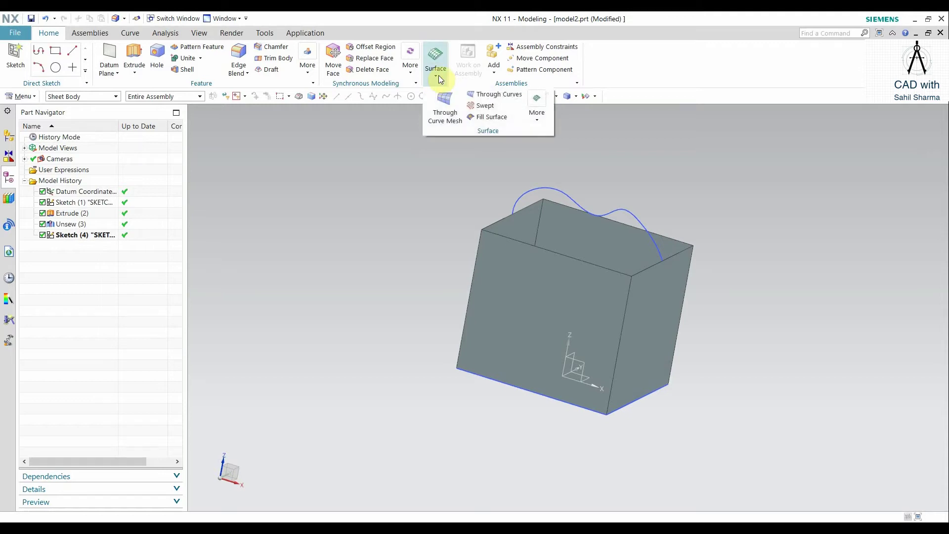
left_click(475, 97)
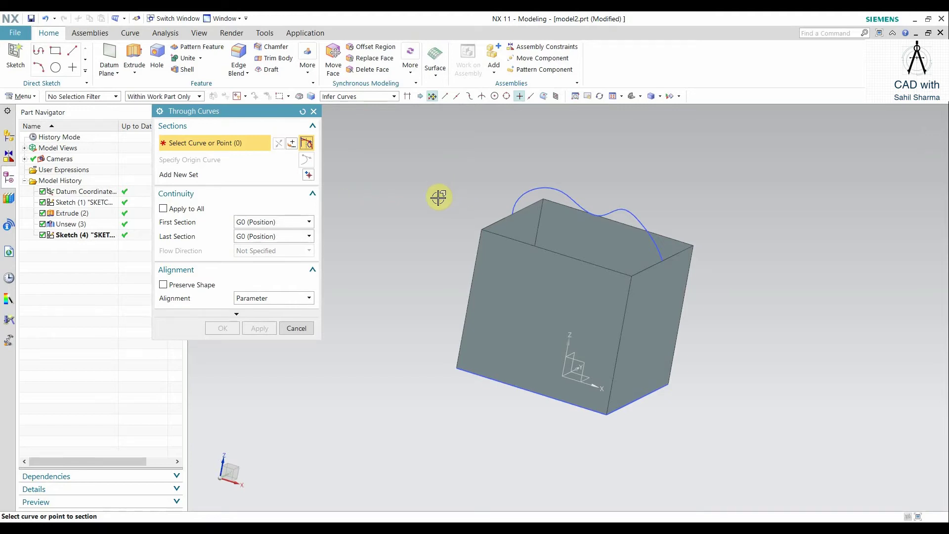
scroll(475, 204, "up", 1)
middle_click_drag(476, 203, 426, 240, "shift")
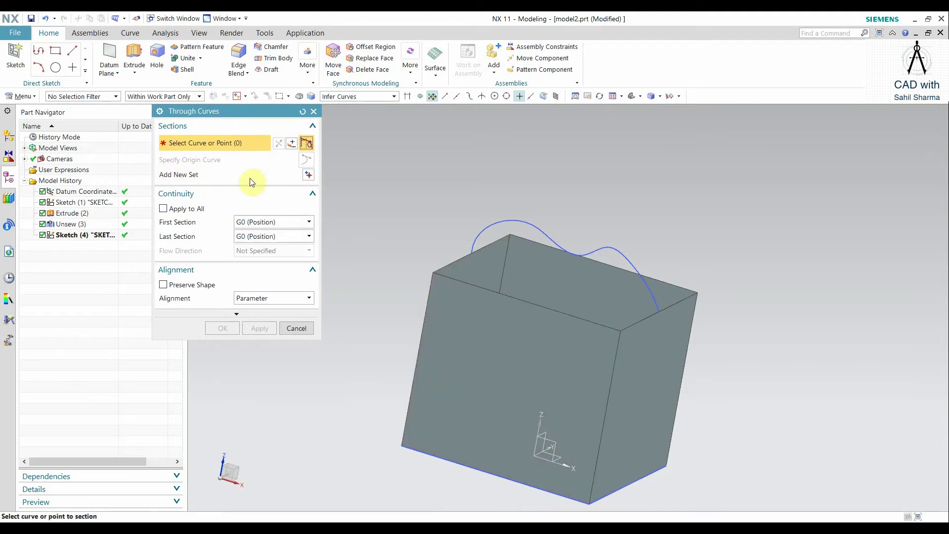
left_click(473, 284)
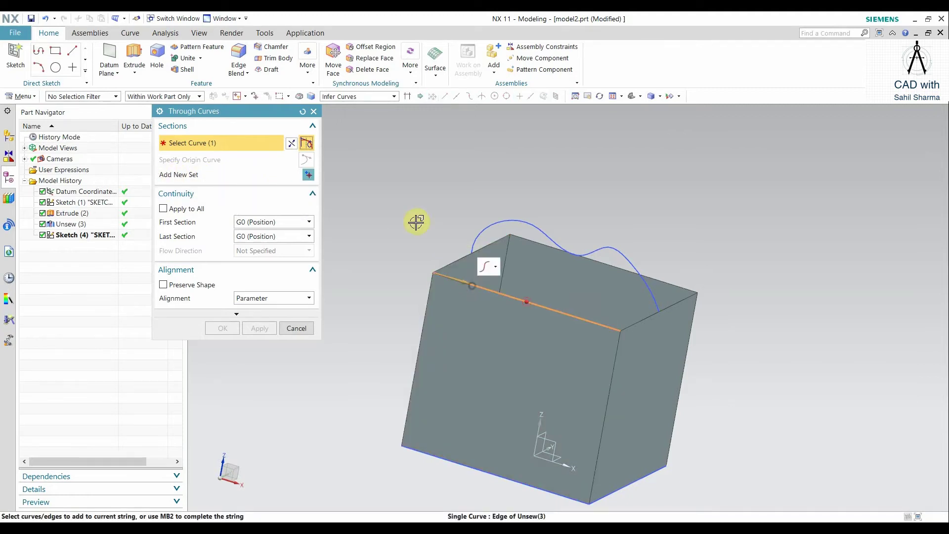
left_click(308, 175)
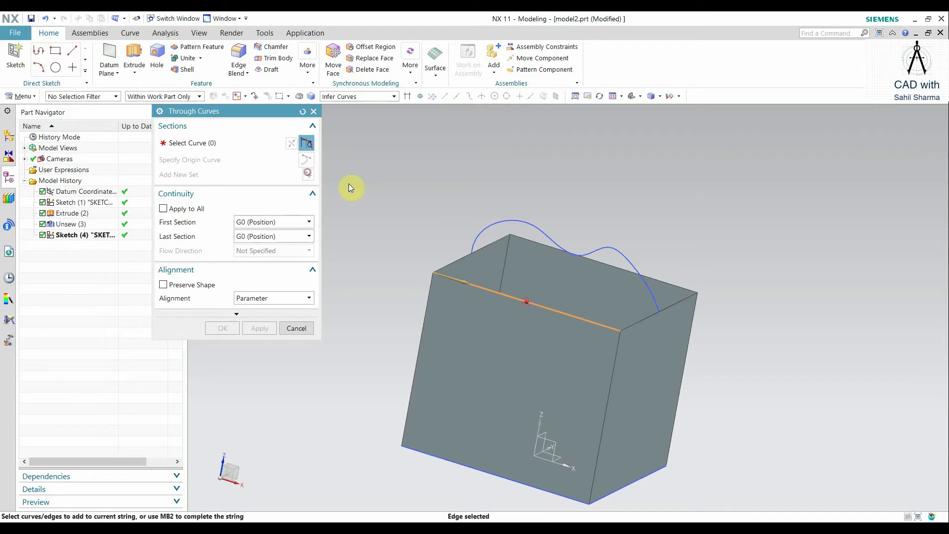
left_click(553, 240)
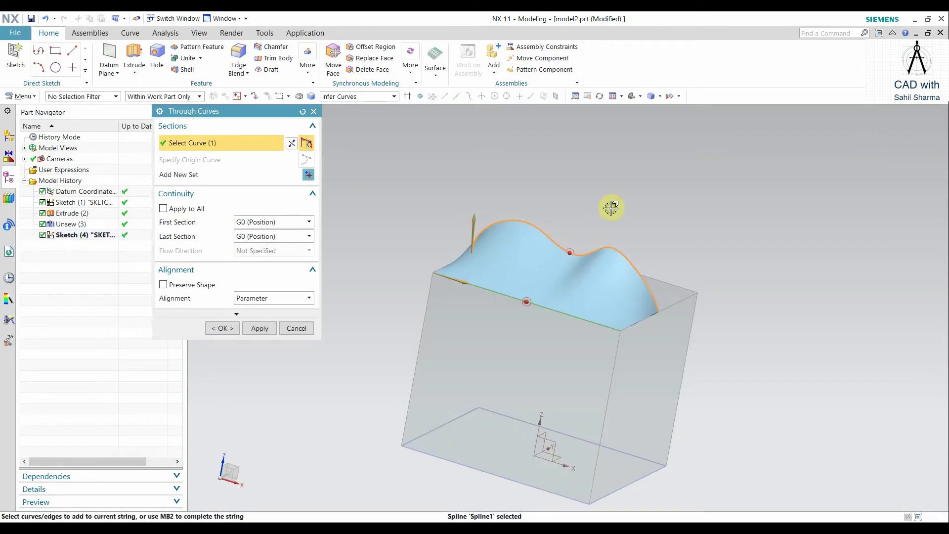
middle_click_drag(610, 208, 591, 240)
left_click(308, 175)
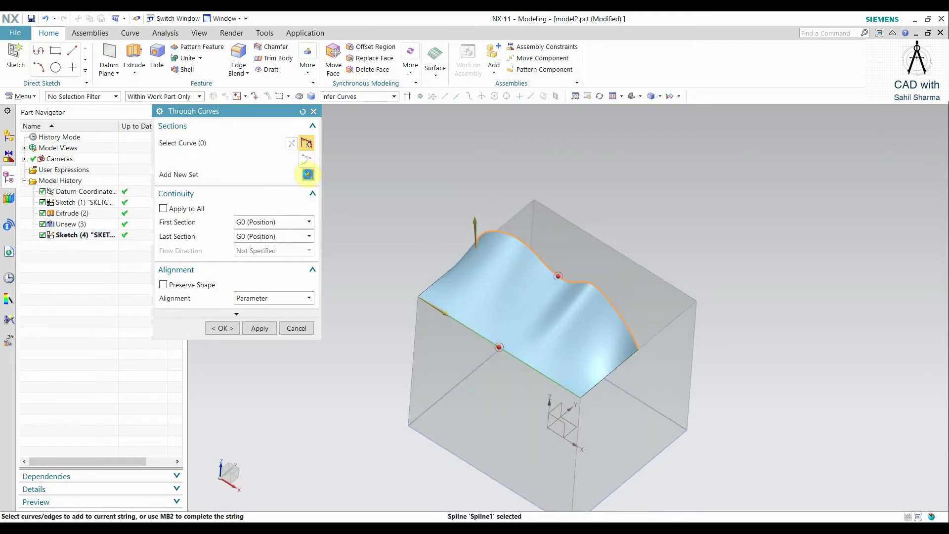
left_click(584, 228)
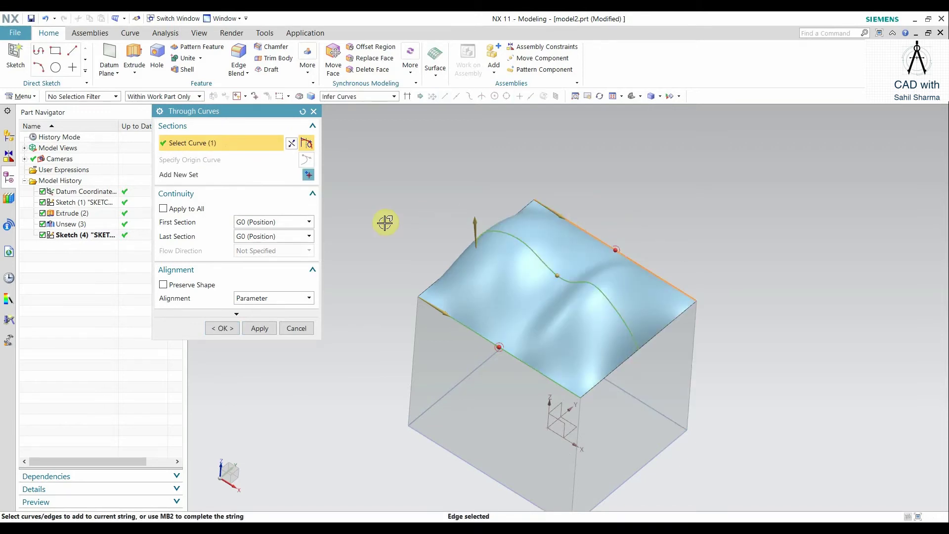
left_click(224, 328)
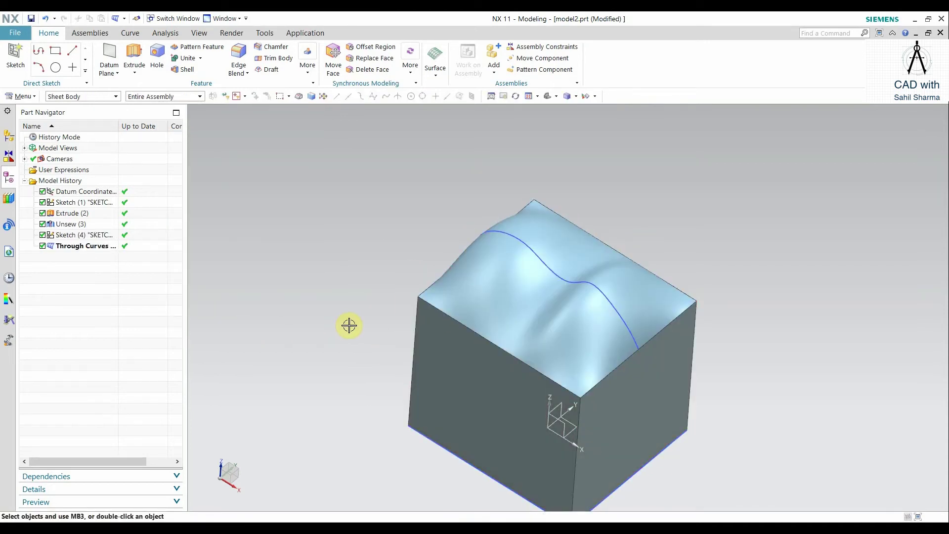
Try a 12 mm edge blend on the box's vertical edge at the negative X, negative Y corner and preview the result
middle_click_drag(352, 322, 426, 292)
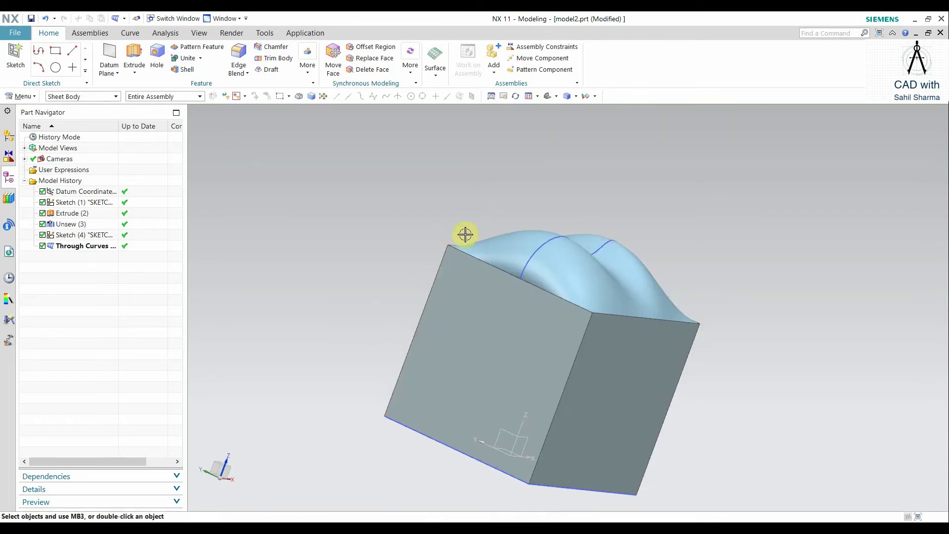
mouse_move(749, 258)
middle_mouse_down()
mouse_move(682, 246)
mouse_move(709, 249)
middle_mouse_up()
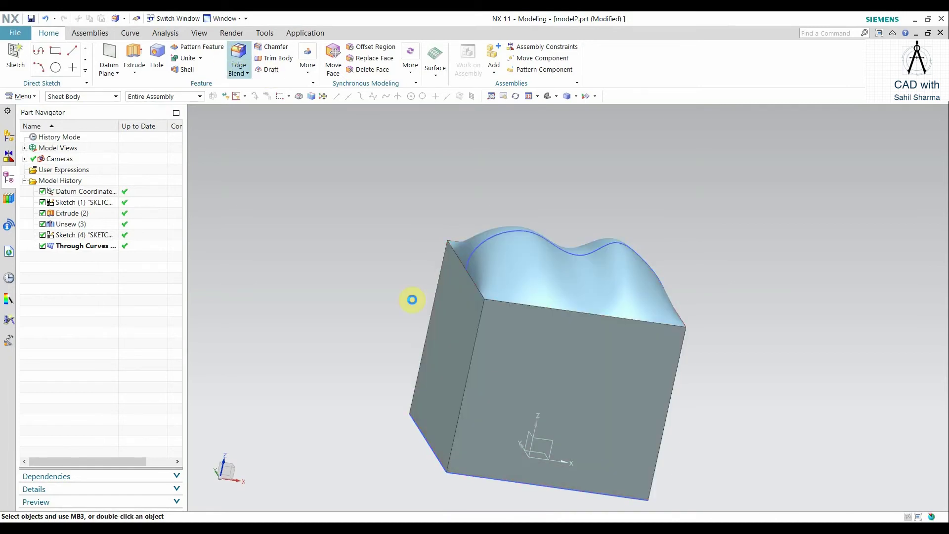
left_click(477, 347)
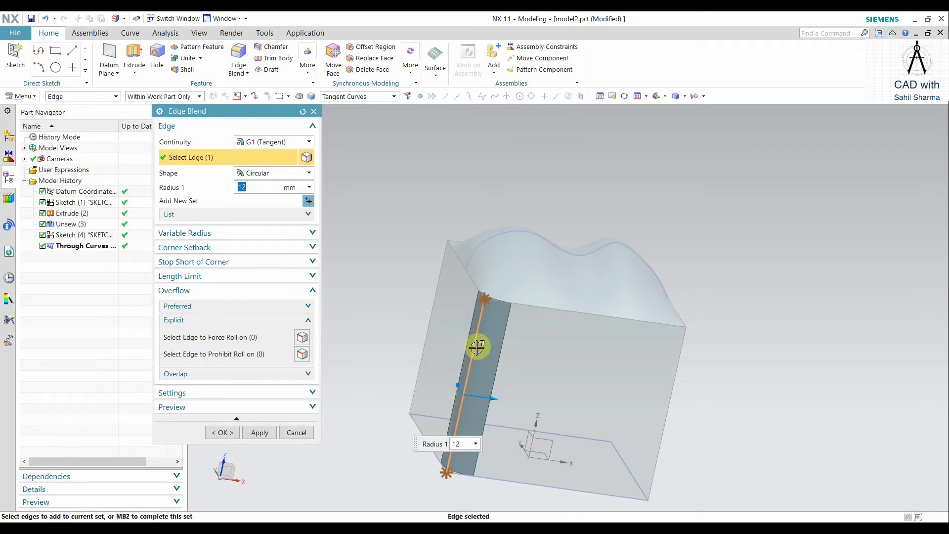
left_click(262, 407)
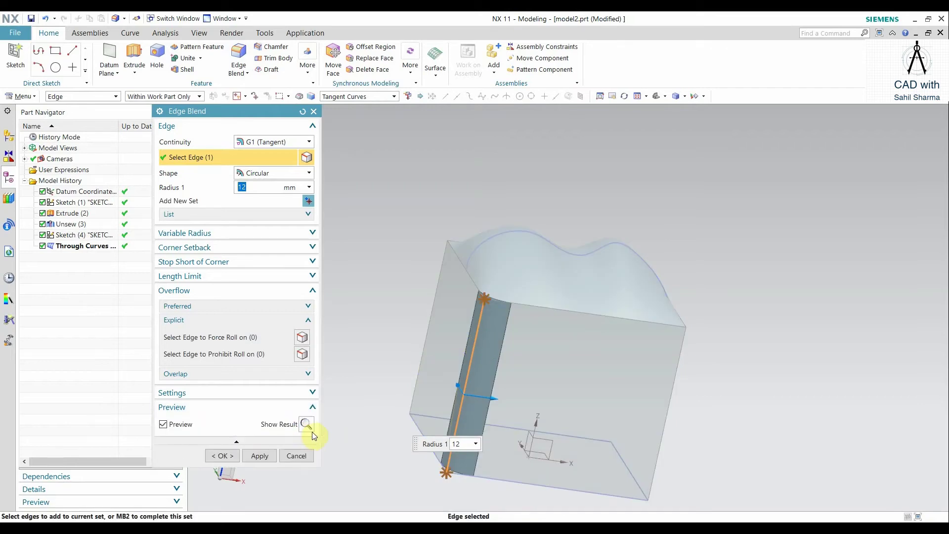
left_click(312, 428)
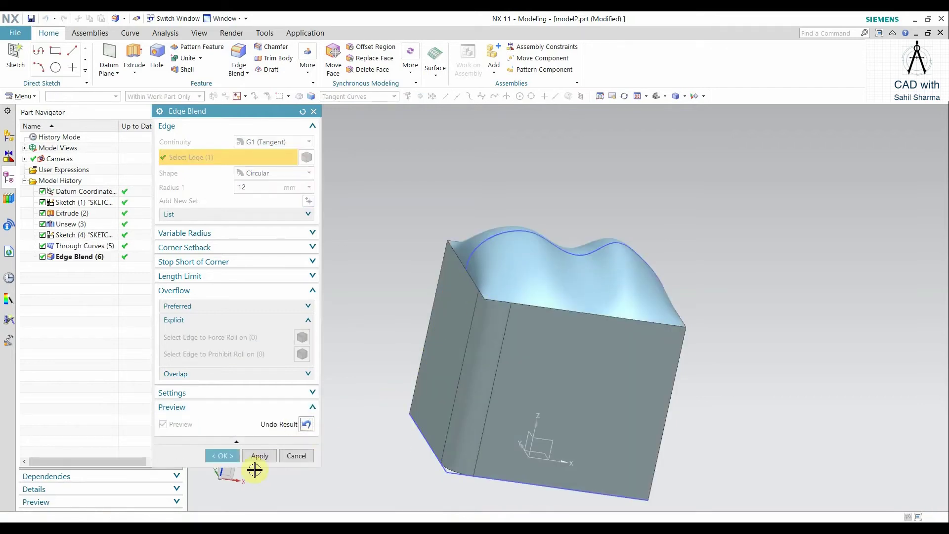
left_click(297, 456)
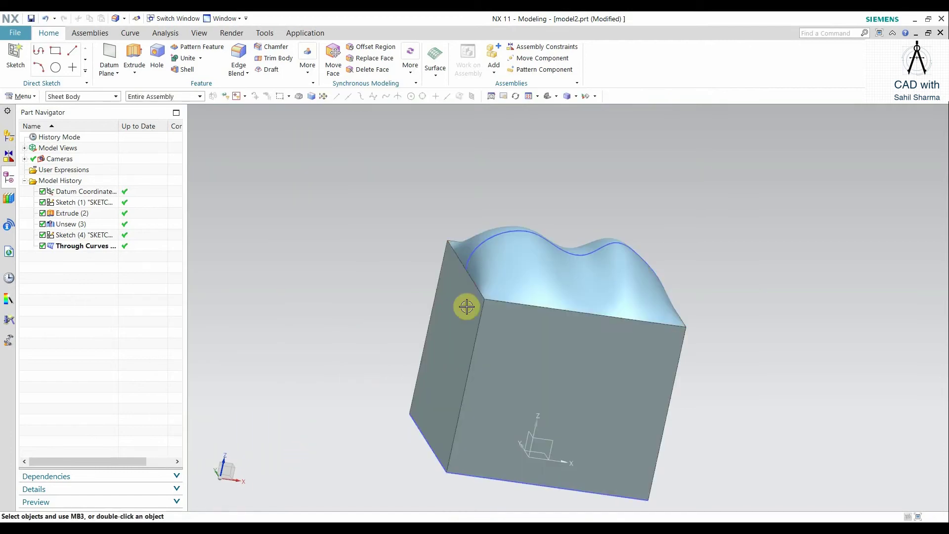
Sew the sheets together with the wavy surface as target and the open box as tool
left_click(24, 97)
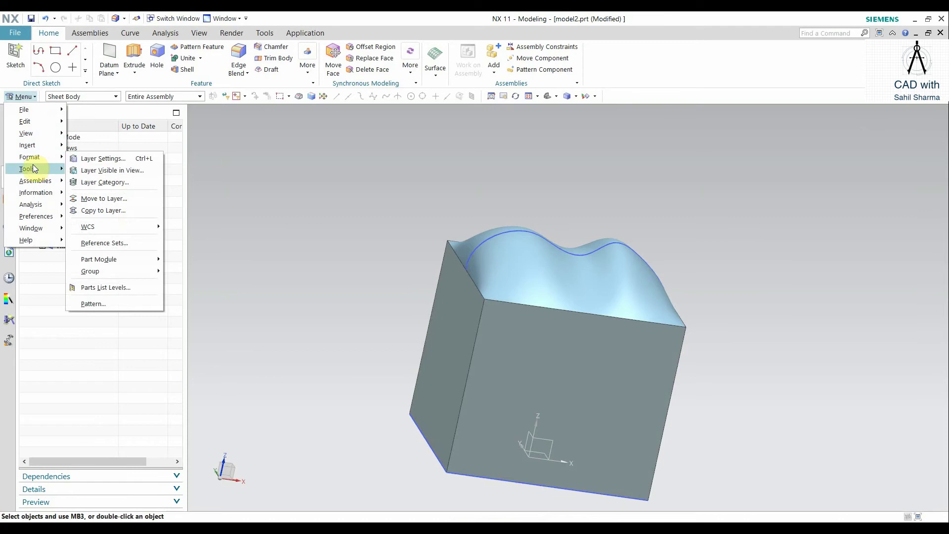
left_click(35, 144)
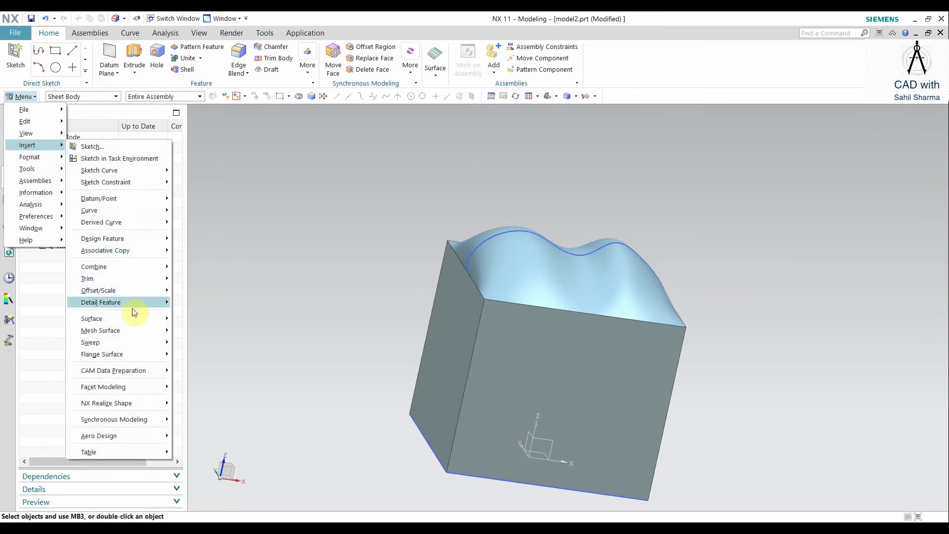
mouse_move(110, 269)
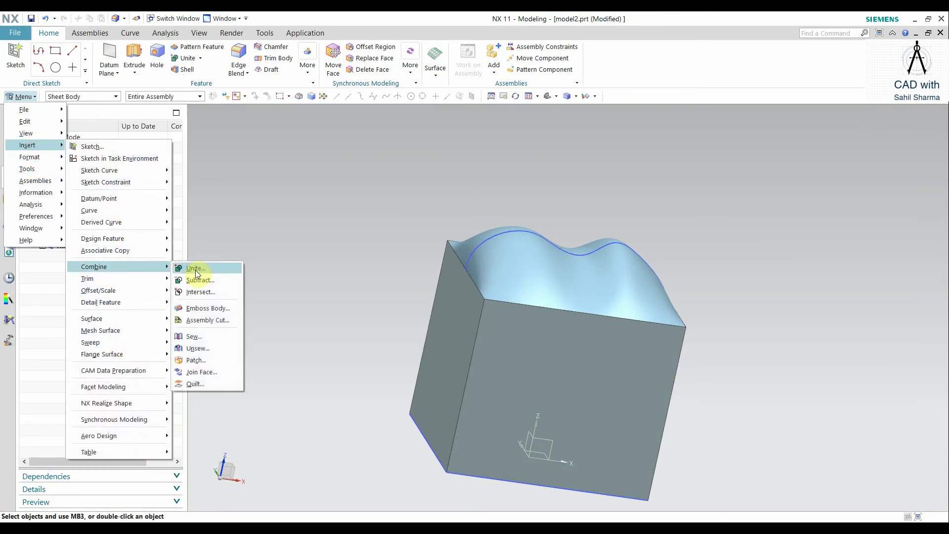
left_click(192, 336)
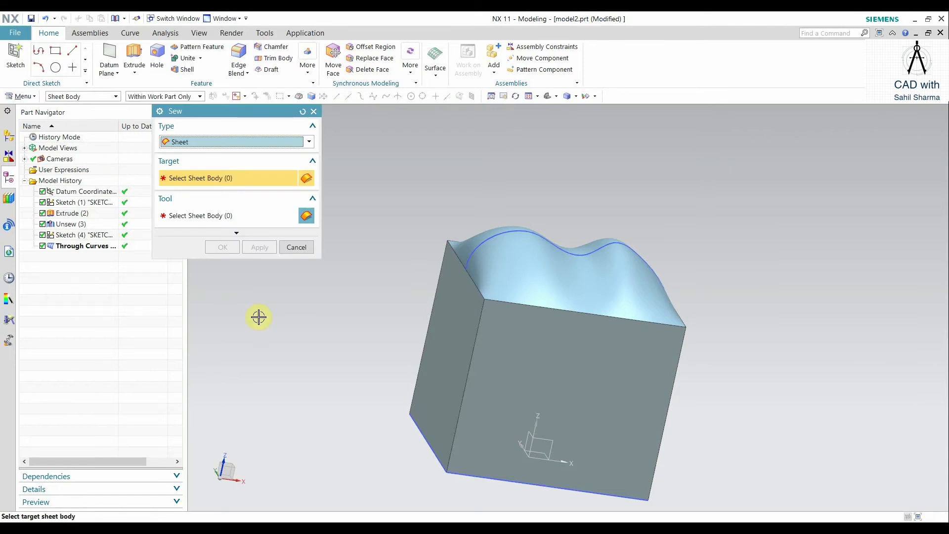
left_click(523, 275)
left_click(497, 273)
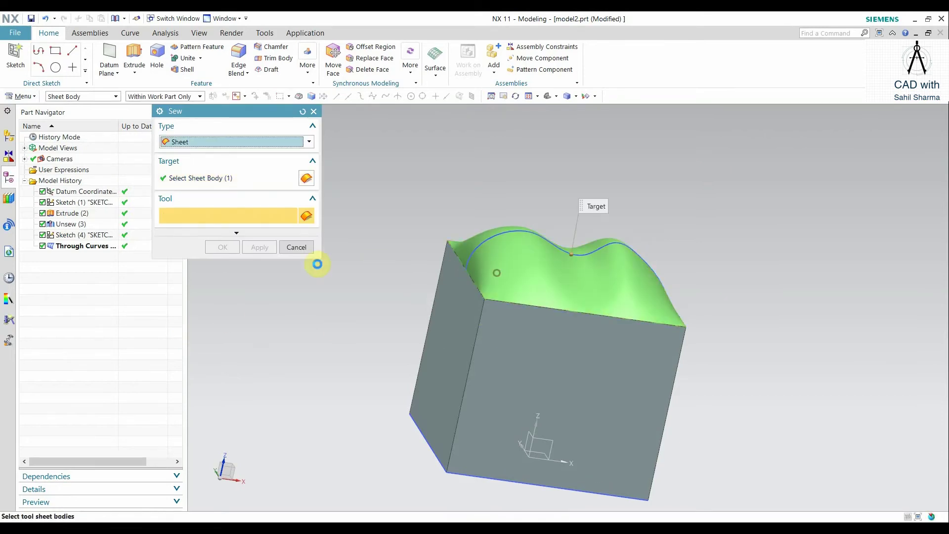
left_click(473, 354)
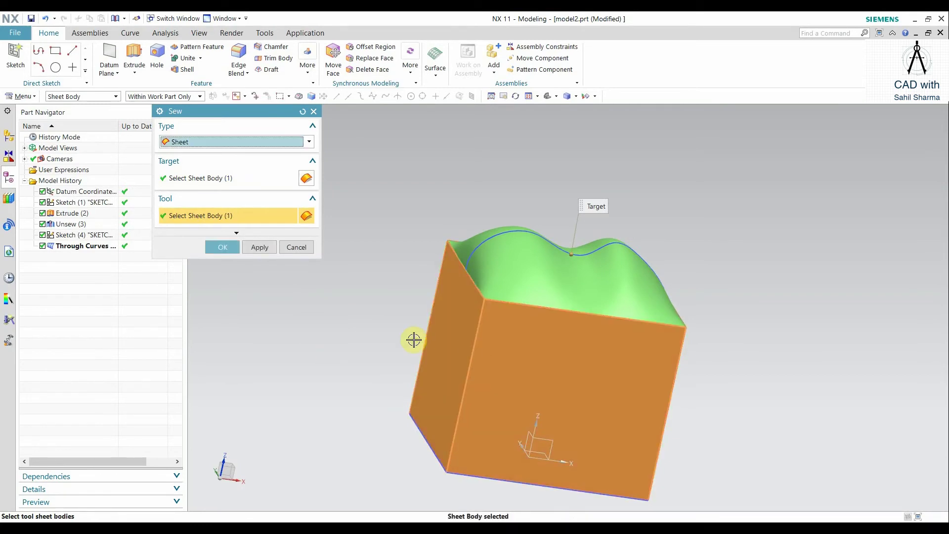
left_click(225, 247)
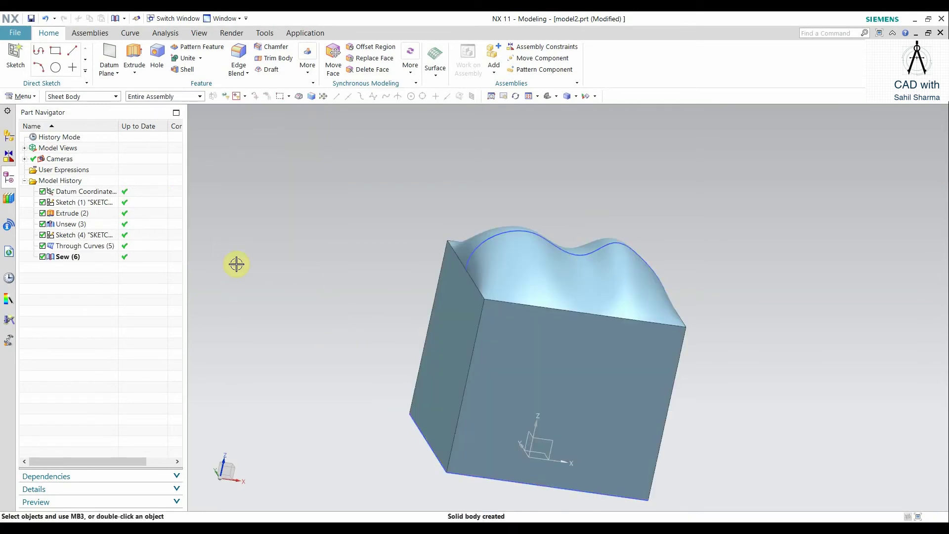
Check the sewn model's body type by hiding sheet, facet and solid bodies in turn and showing the solid bodies again
scroll(735, 392, "up", 1)
middle_click_drag(733, 394, 775, 301, "shift")
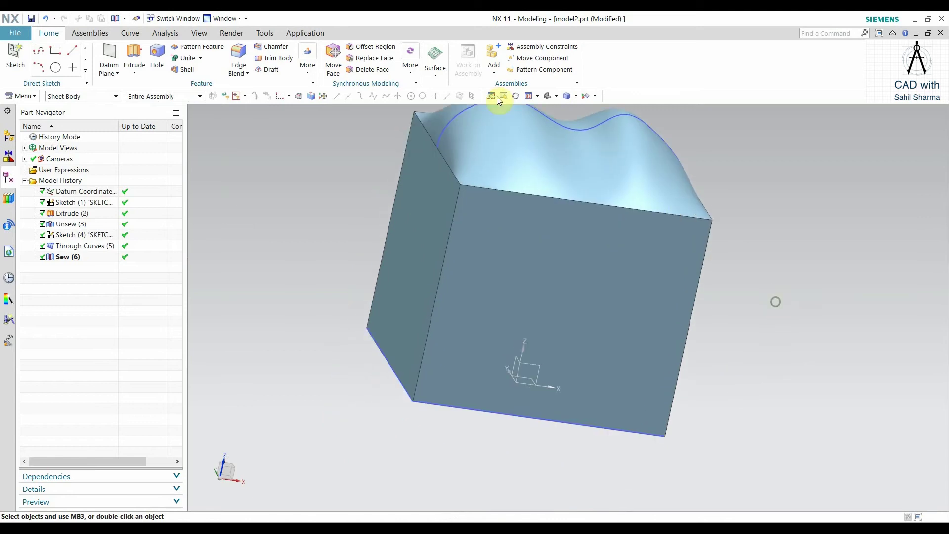
left_click(546, 96)
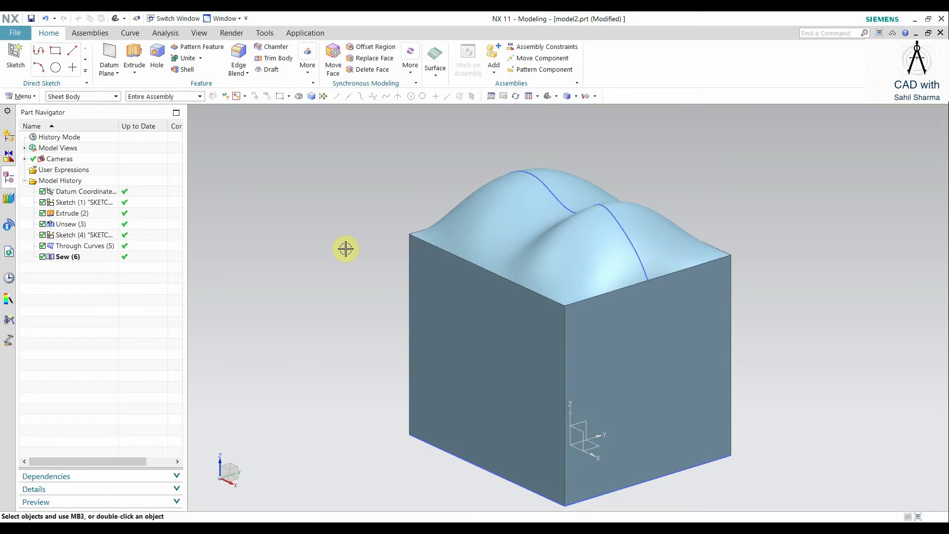
key("ctrl+w")
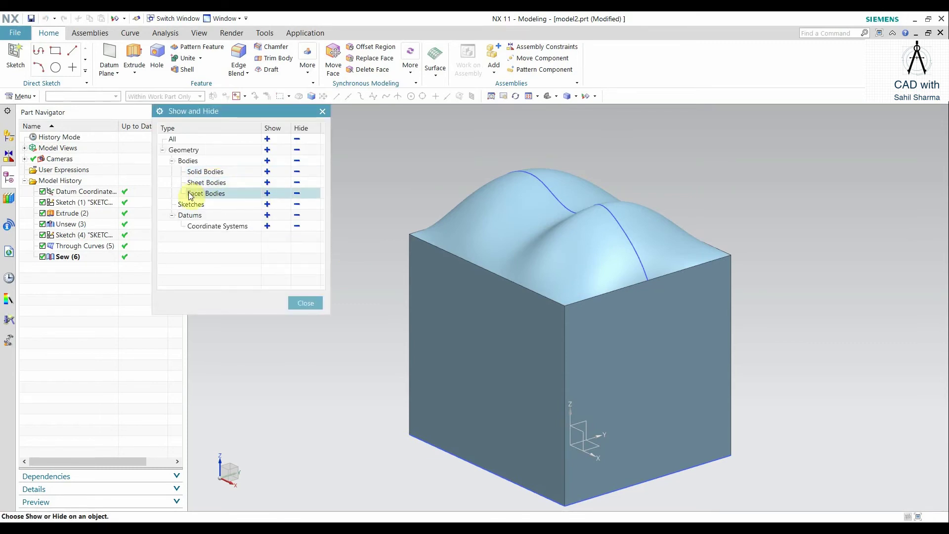
left_click(297, 183)
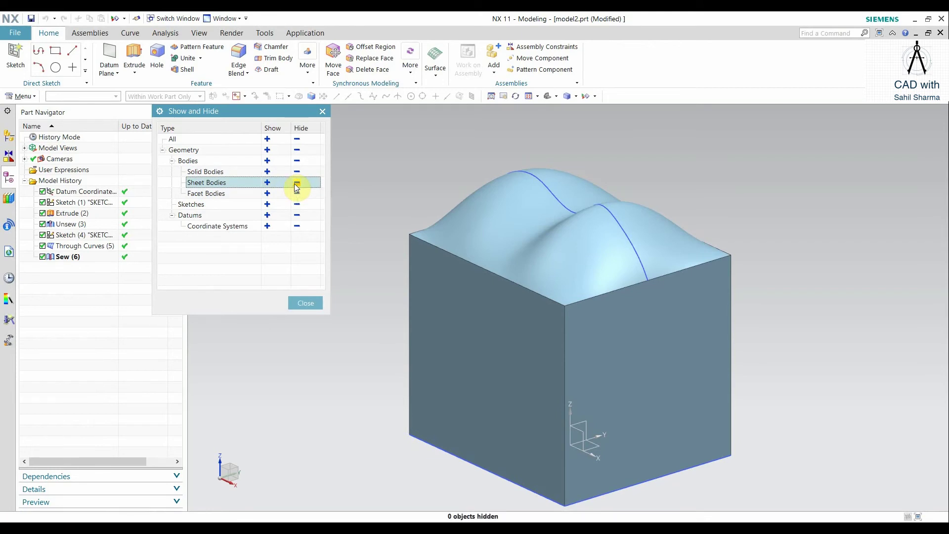
left_click(296, 198)
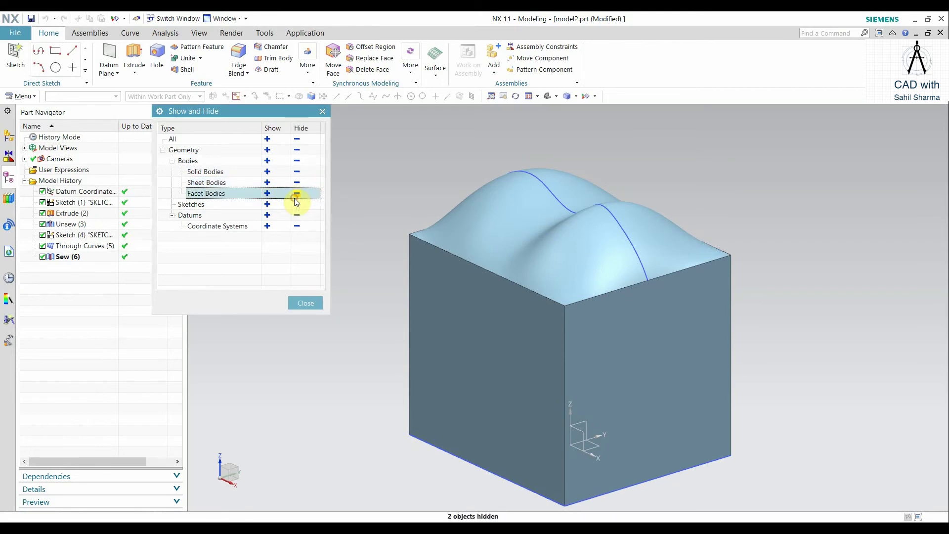
left_click(297, 172)
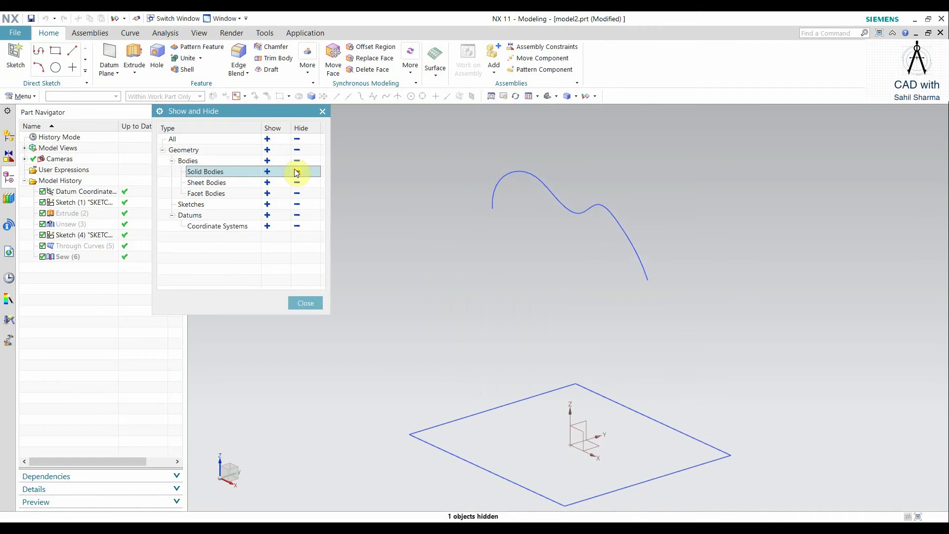
left_click(268, 172)
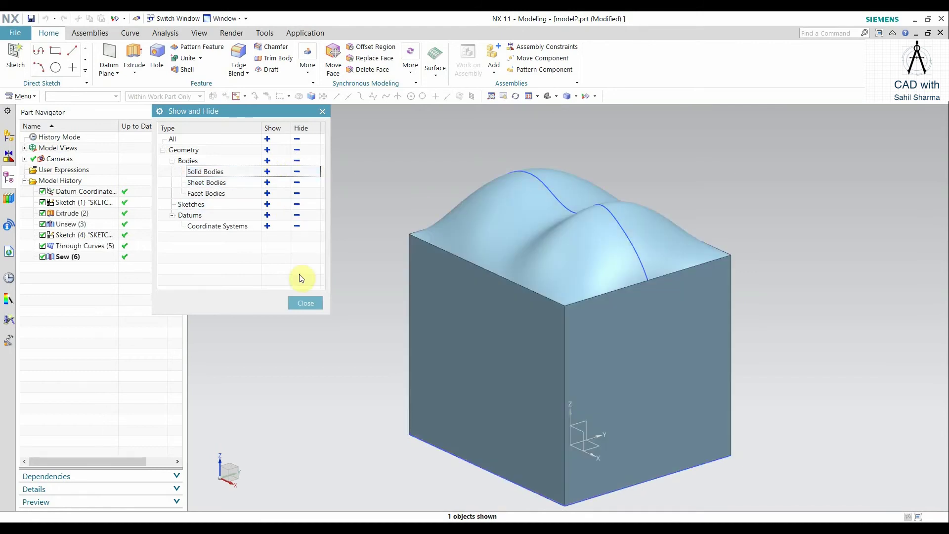
left_click(295, 300)
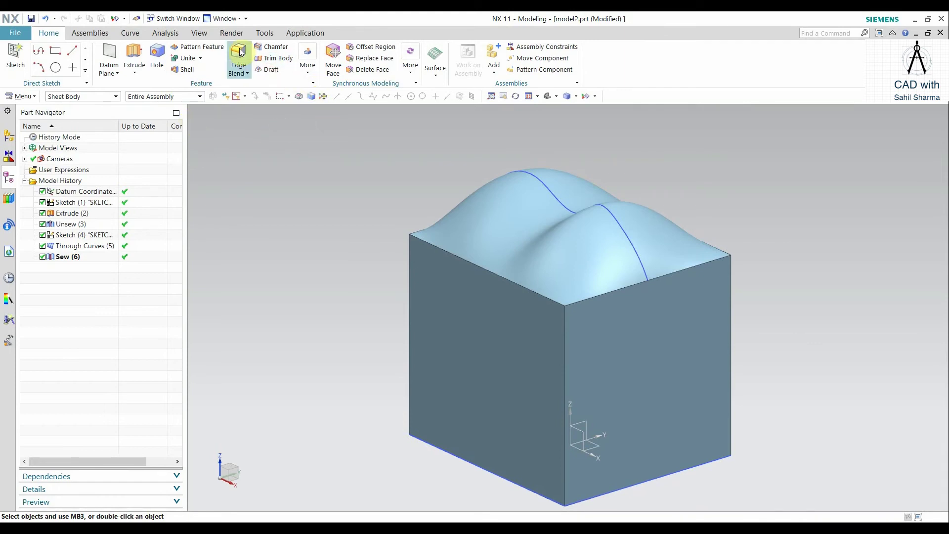
Start a circular edge blend with tangent continuity on the sewn solid's four vertical edges
key("b")
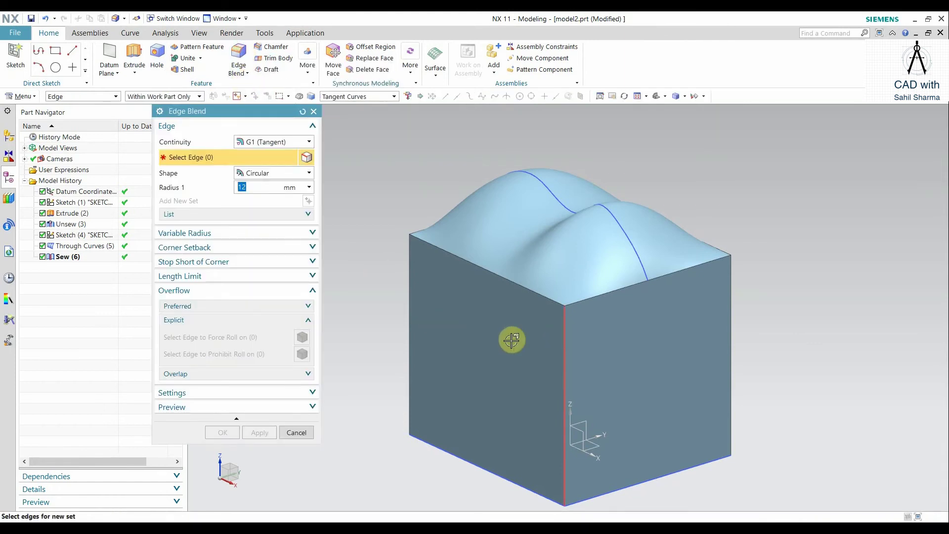
left_click(568, 332)
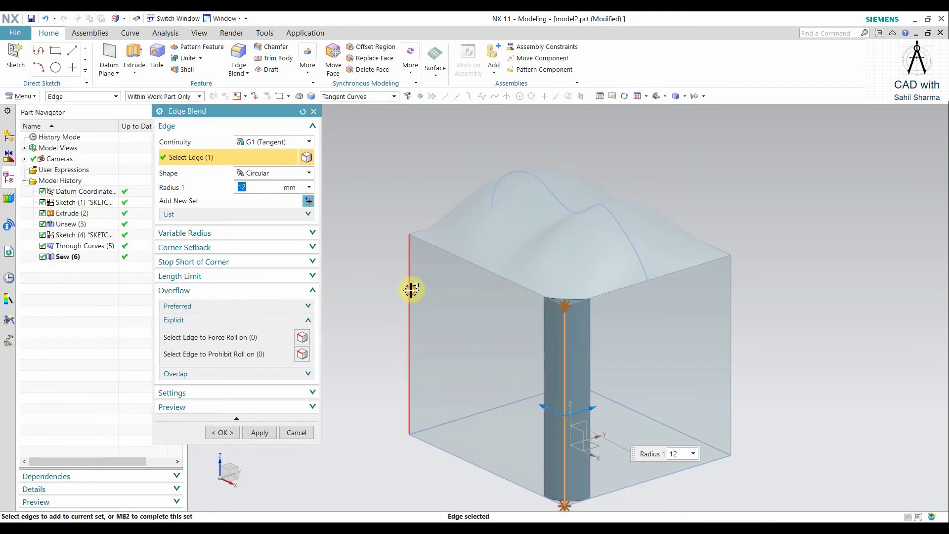
left_click(410, 292)
left_click(733, 307)
middle_click_drag(752, 304, 626, 292)
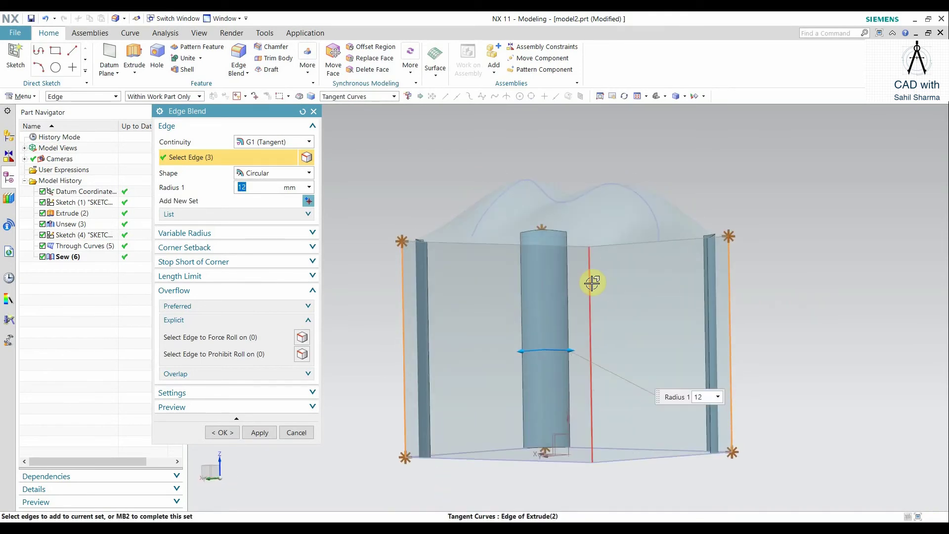
left_click(590, 341)
middle_click_drag(638, 366, 464, 352)
Set the vertical edges' blend radius to 22 mm and apply the blend
mouse_move(524, 362)
left_mouse_down()
mouse_move(536, 363)
mouse_move(528, 365)
left_mouse_up()
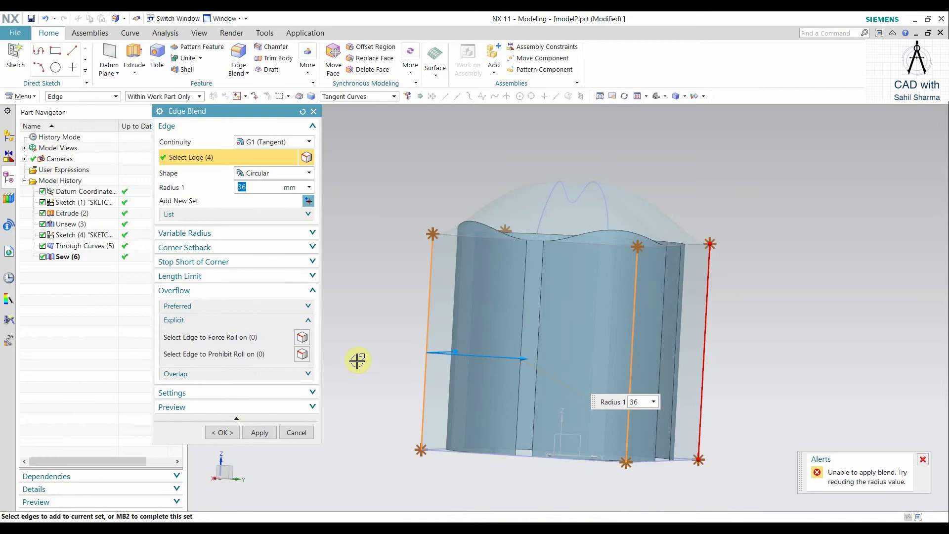
left_click(260, 433)
left_click(462, 289)
middle_click_drag(441, 295, 460, 340)
left_click_drag(478, 377, 469, 378)
left_click(260, 433)
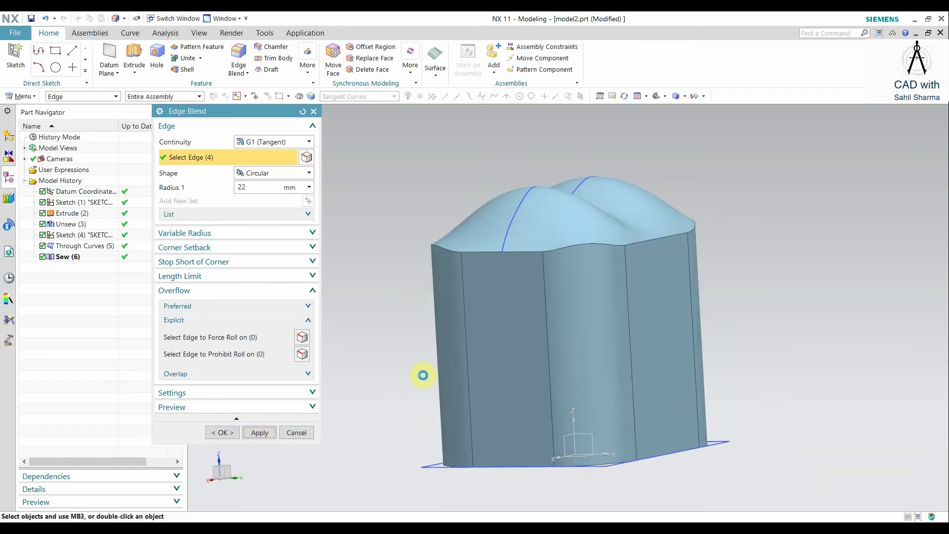
Blend the whole bottom perimeter of the solid with a 37 mm radius and finish blending
middle_click_drag(452, 328, 534, 223)
left_click(566, 265)
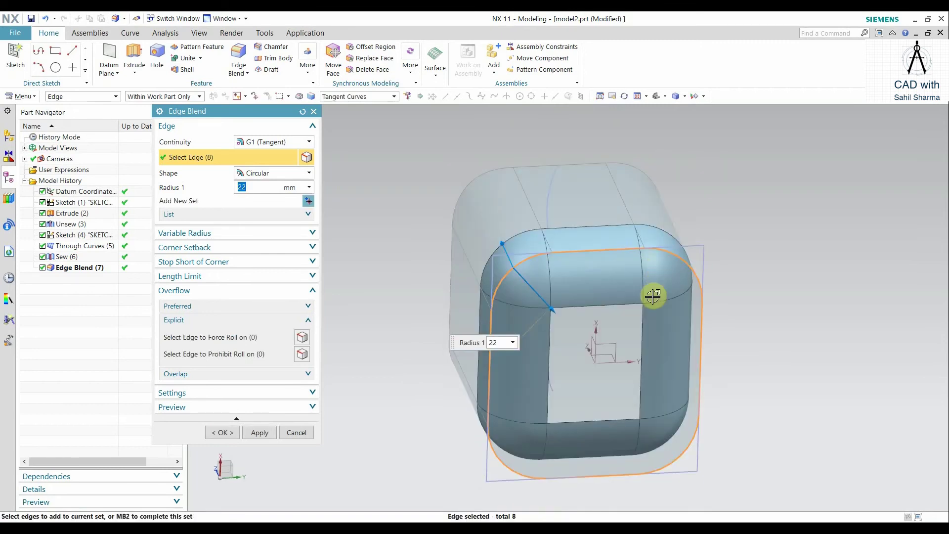
left_click_drag(556, 310, 573, 345)
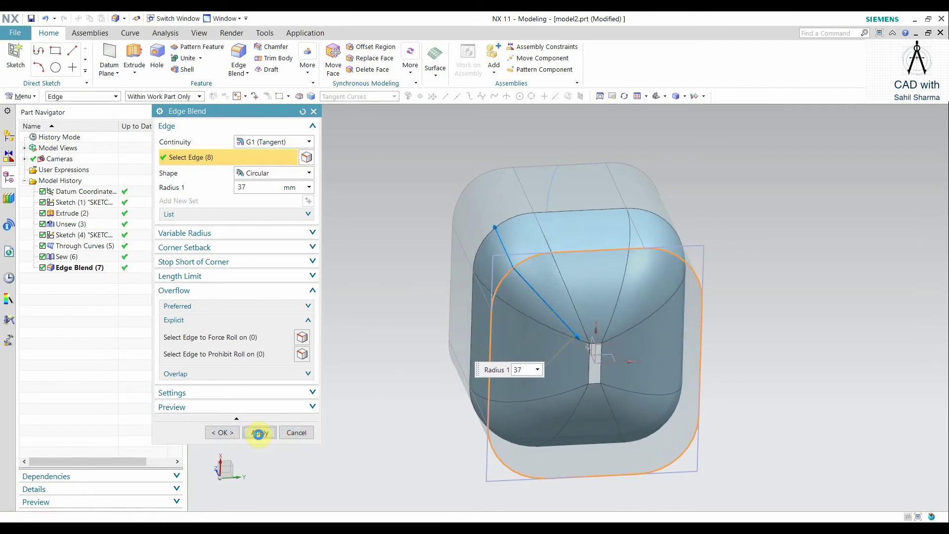
left_click(257, 434)
left_click(298, 437)
mouse_move(668, 365)
middle_mouse_down()
mouse_move(693, 375)
mouse_move(657, 365)
mouse_move(696, 378)
mouse_move(657, 304)
mouse_move(682, 371)
middle_mouse_up()
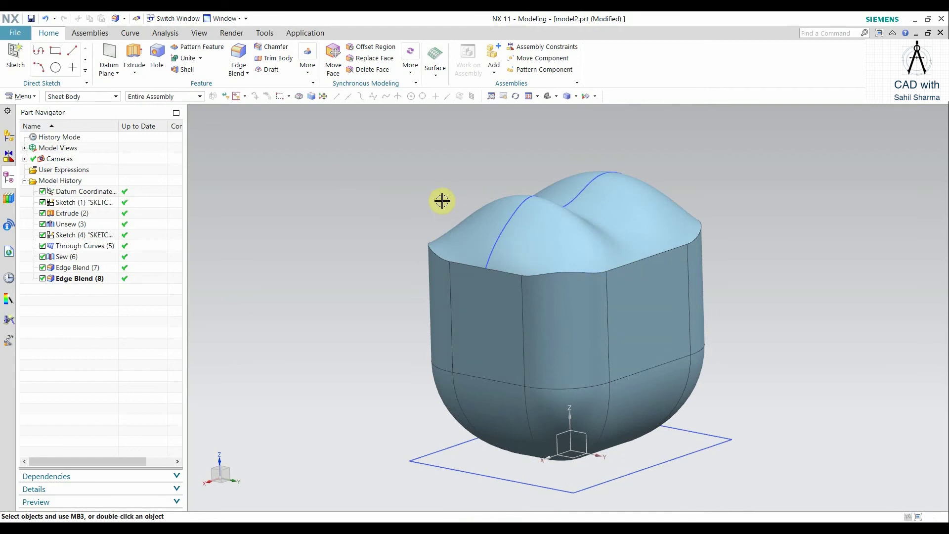
Trim the blended solid with the datum XZ plane, removing the half on the positive Y side
left_click(273, 58)
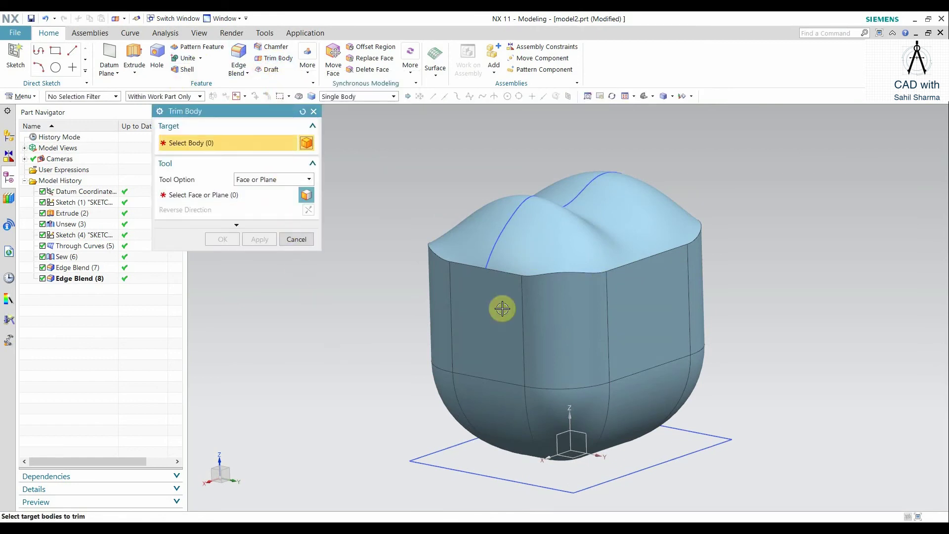
left_click(570, 279)
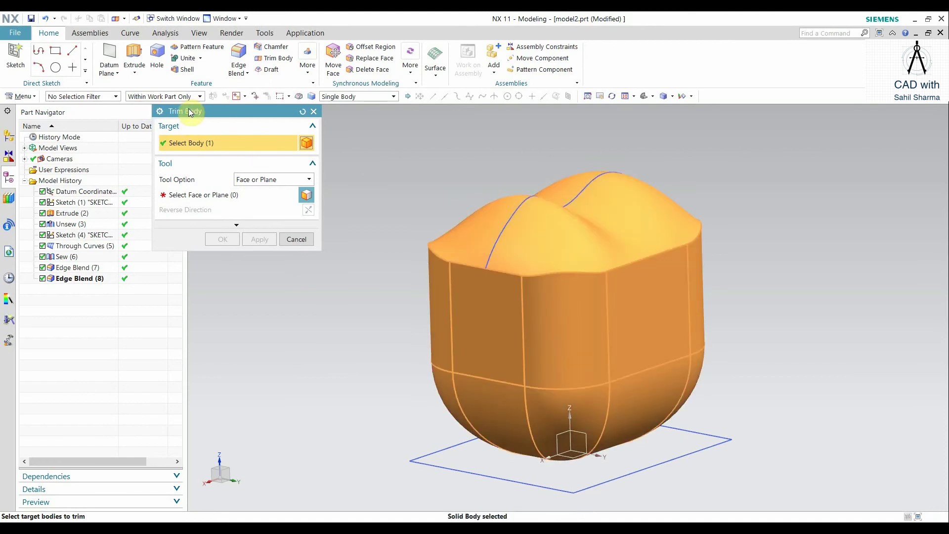
left_click(220, 194)
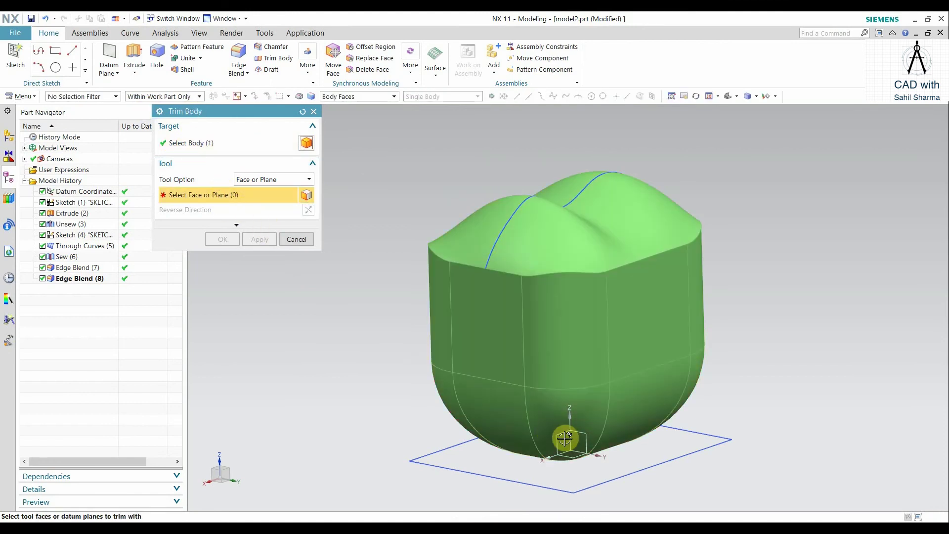
left_click(564, 439)
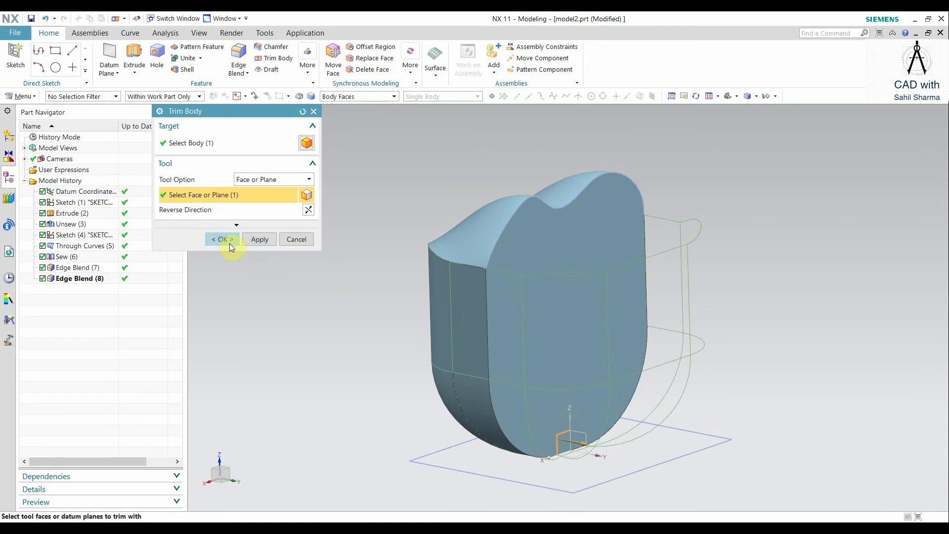
left_click(222, 239)
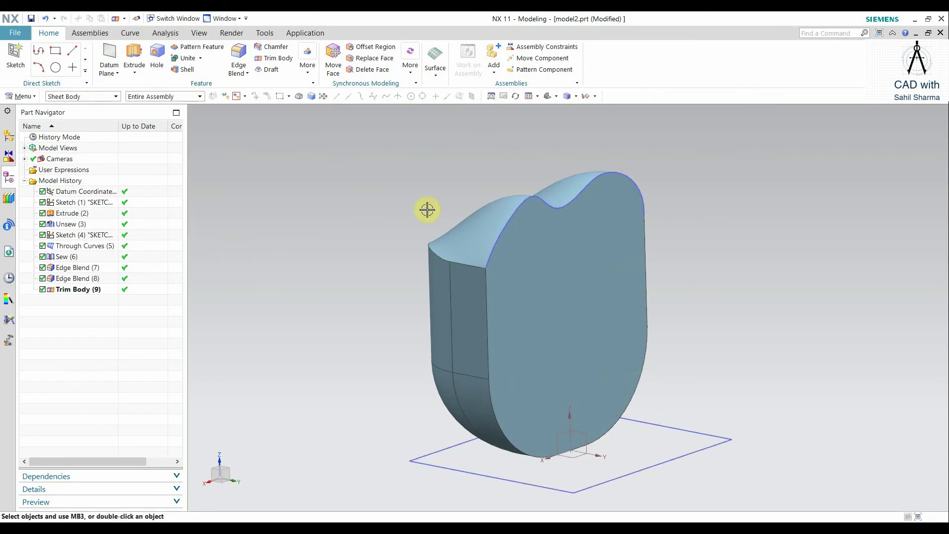
Try shelling the trimmed solid with its flat cut face removed, previewing 3 mm and 1 mm thicknesses
left_click(184, 70)
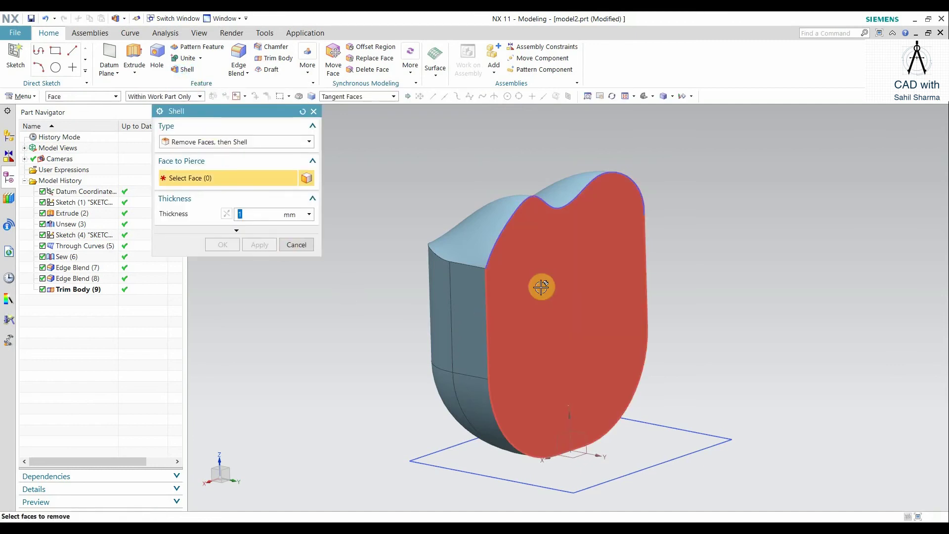
left_click(542, 286)
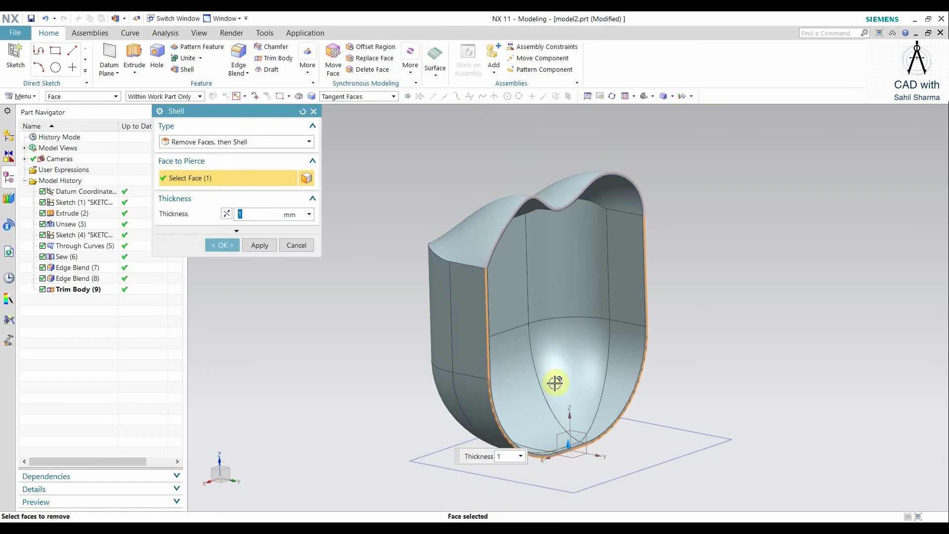
type("3")
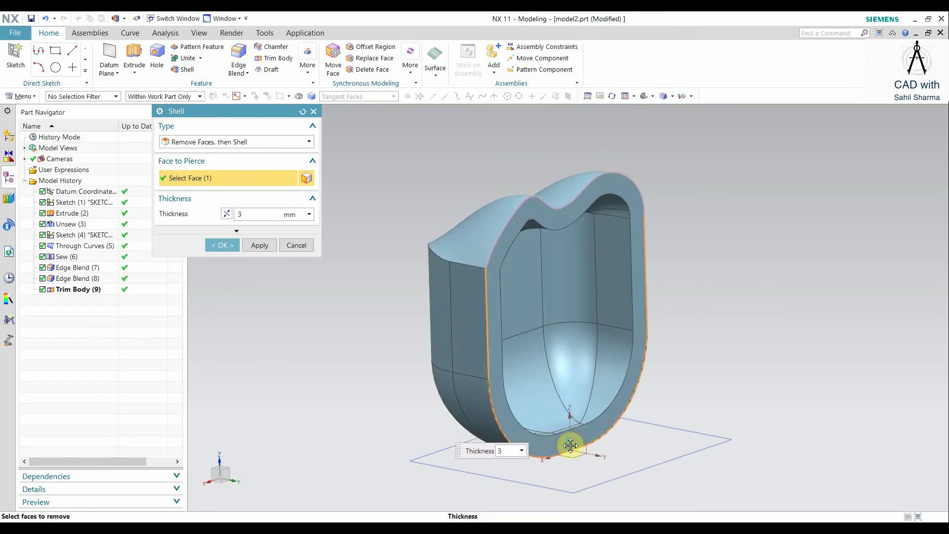
mouse_move(570, 445)
left_mouse_down()
mouse_move(562, 408)
mouse_move(564, 443)
left_mouse_up()
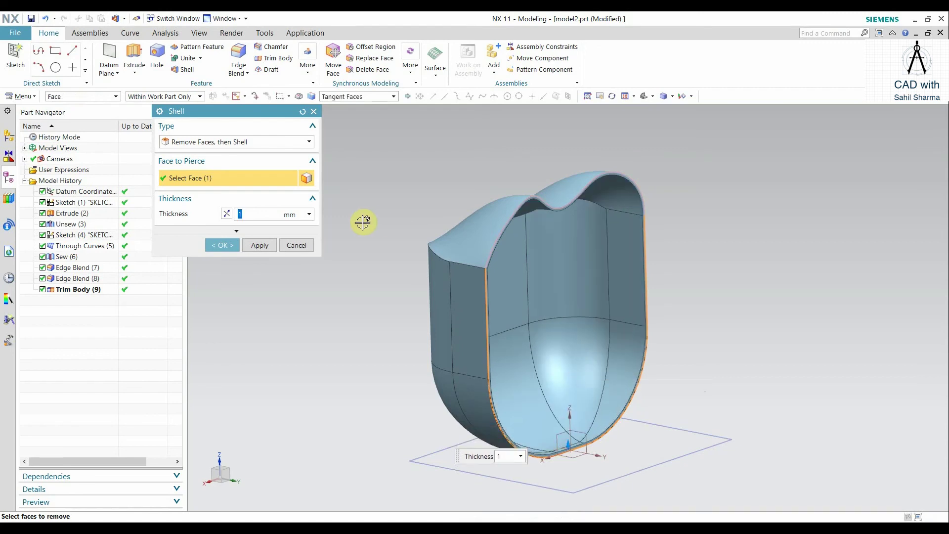
left_click(300, 246)
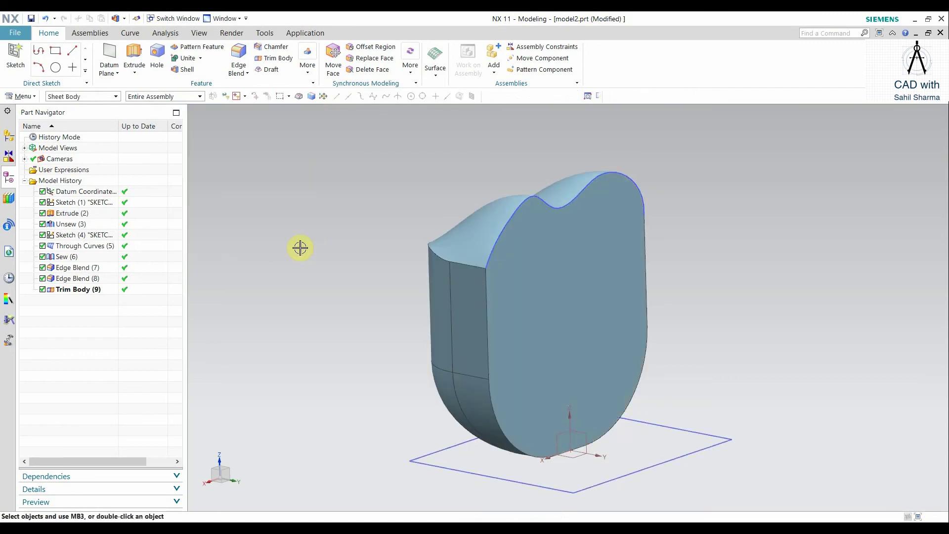
Unsew the flat cut face from the trimmed solid
left_click(6, 96)
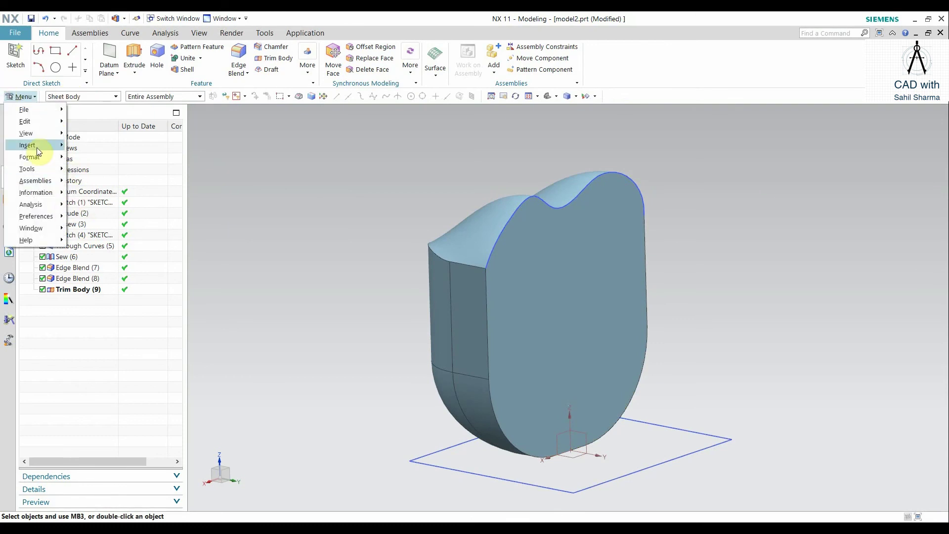
mouse_move(30, 145)
mouse_move(119, 267)
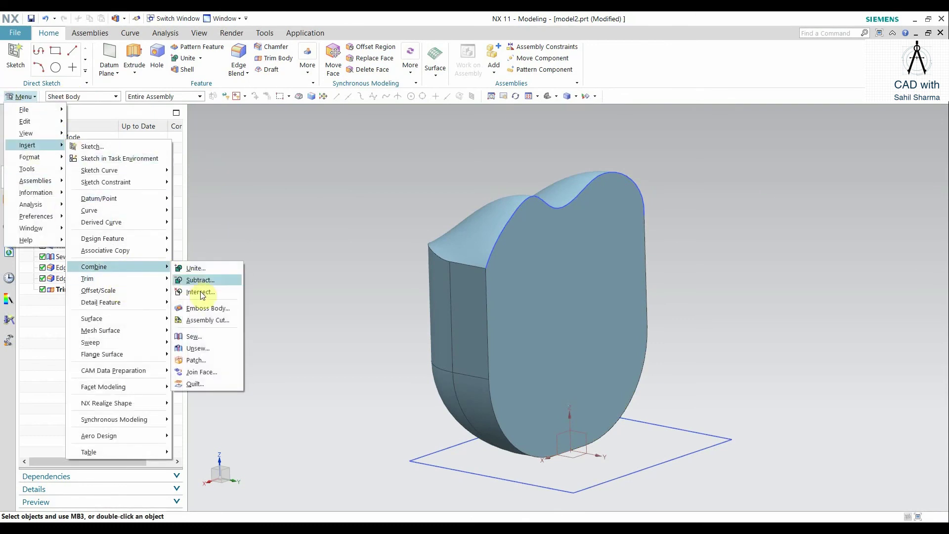
left_click(204, 346)
left_click(561, 323)
left_click(217, 236)
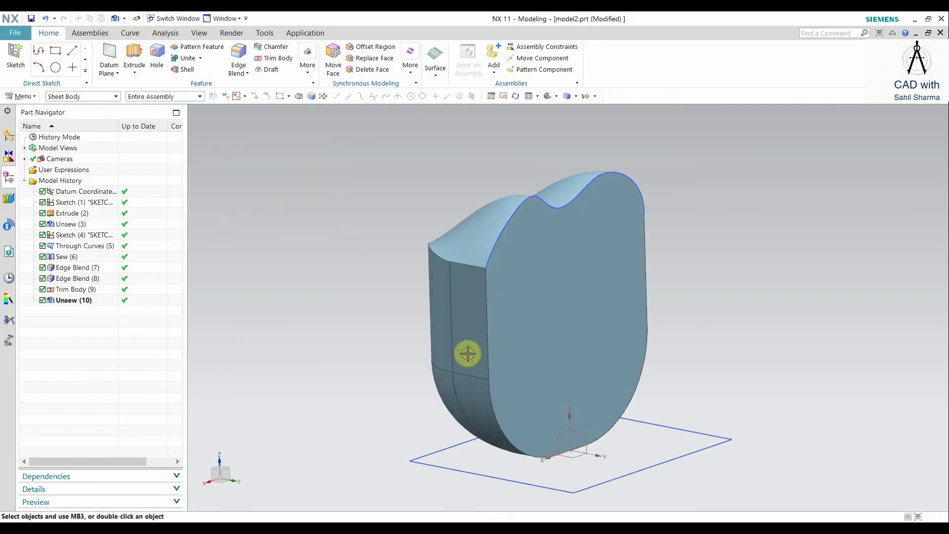
Hide the unsewn flat sheet and inspect the open interior of the remaining body
right_click(536, 328)
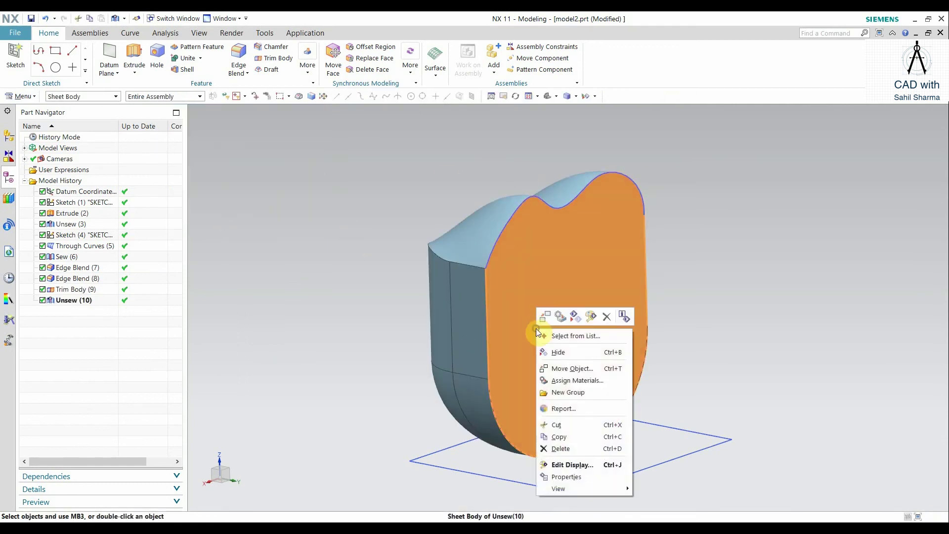
left_click(574, 355)
middle_click_drag(767, 291, 653, 373)
middle_click_drag(412, 345, 307, 360)
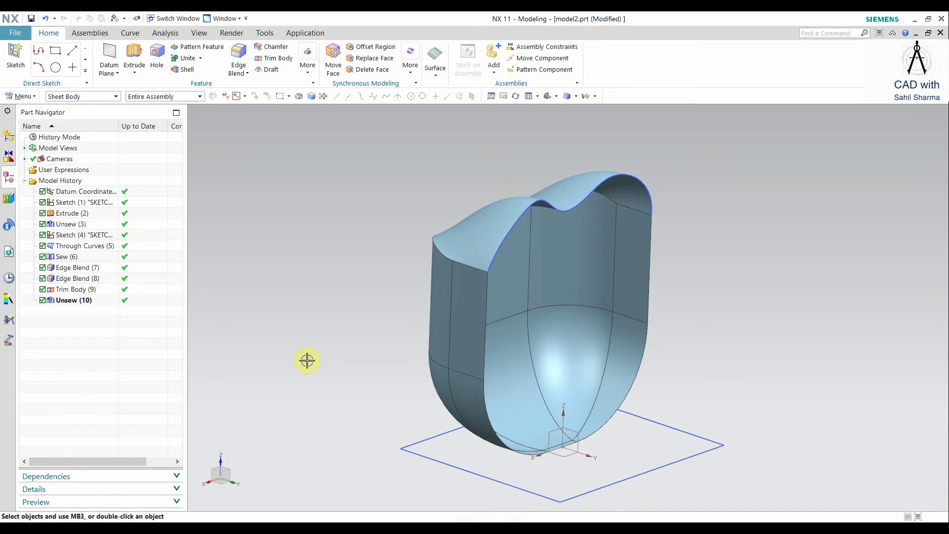